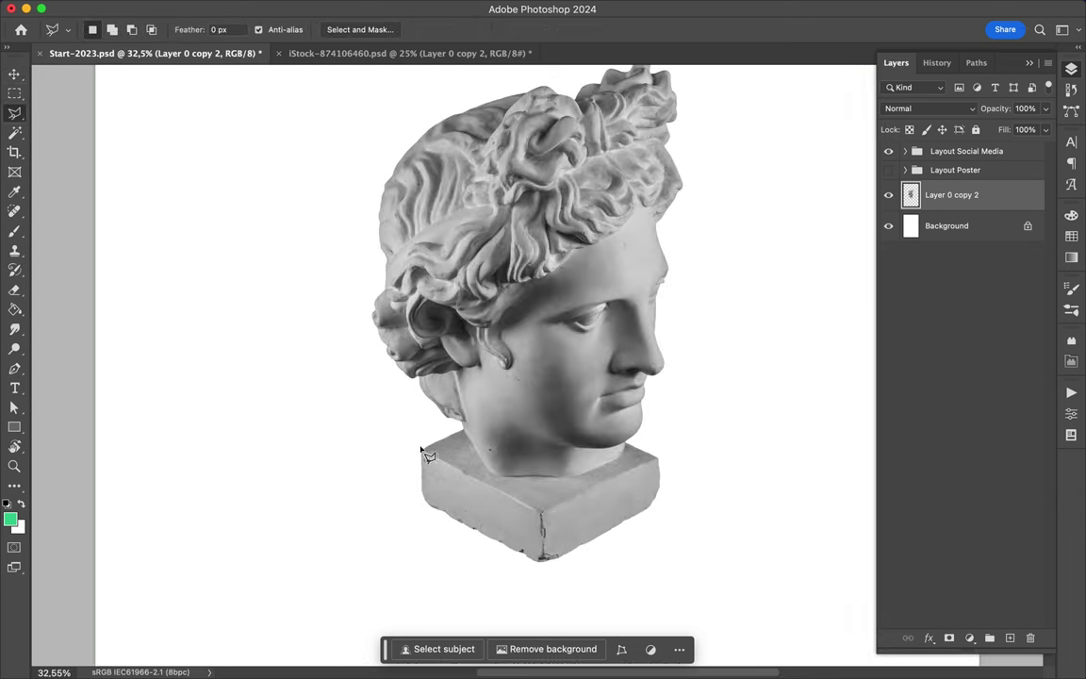
Copy the statue's square base twice and stack the copies below it into a three-block pedestal.
left_click(679, 439)
left_click(671, 567)
double_click(379, 469)
key("ctrl+j")
key("v")
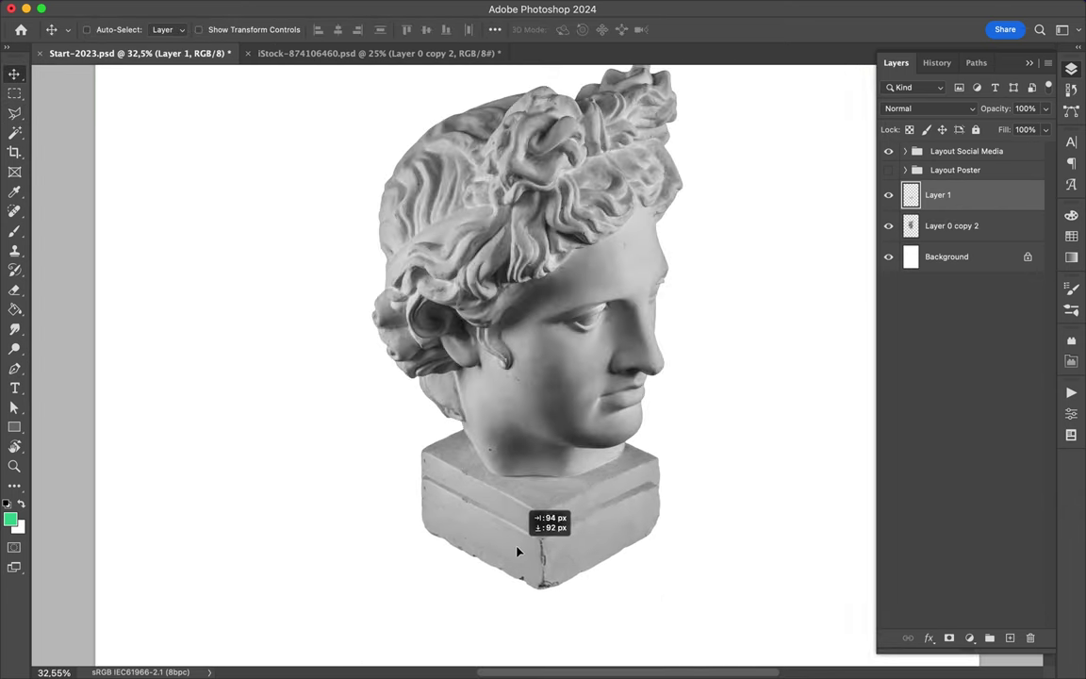
key("ctrl+bracketleft")
left_click_drag(614, 512, 615, 578)
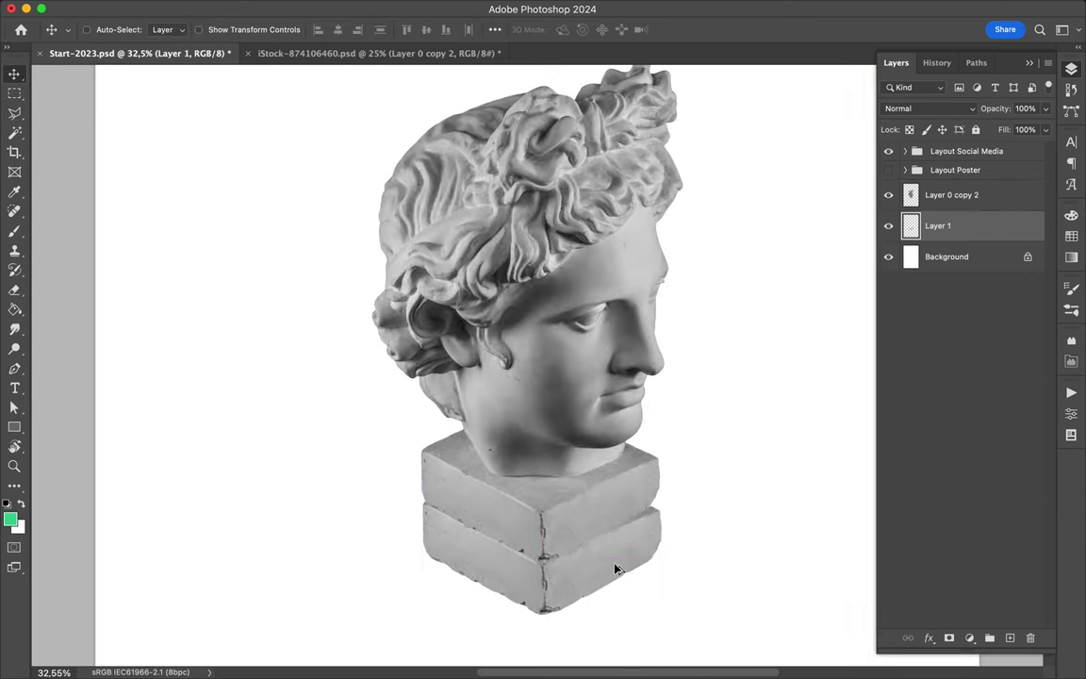
key("ctrl+j")
key("ctrl+bracketleft")
Select all three statue layers and scale the whole statue up to about 145%.
scroll(681, 461, "down", 3)
key("ctrl+alt+a")
key("ctrl+t")
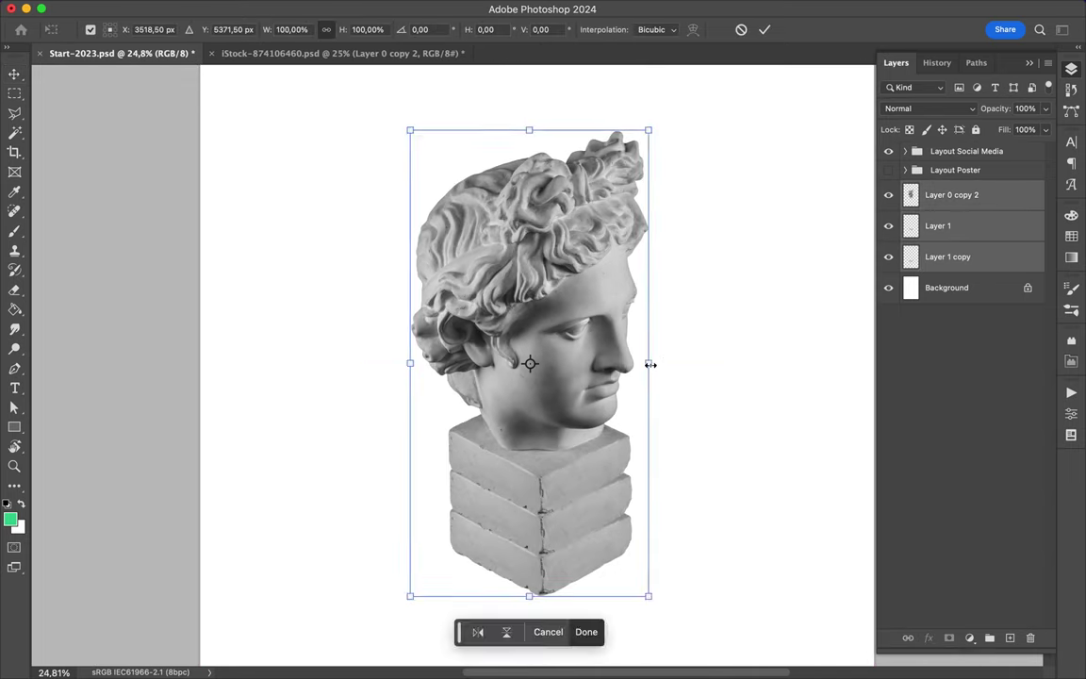
left_click_drag(650, 364, 637, 370)
scroll(684, 364, "down", 3)
key("Return")
scroll(403, 232, "up", 1)
Add a large black letter A near the top left of the page.
key("t")
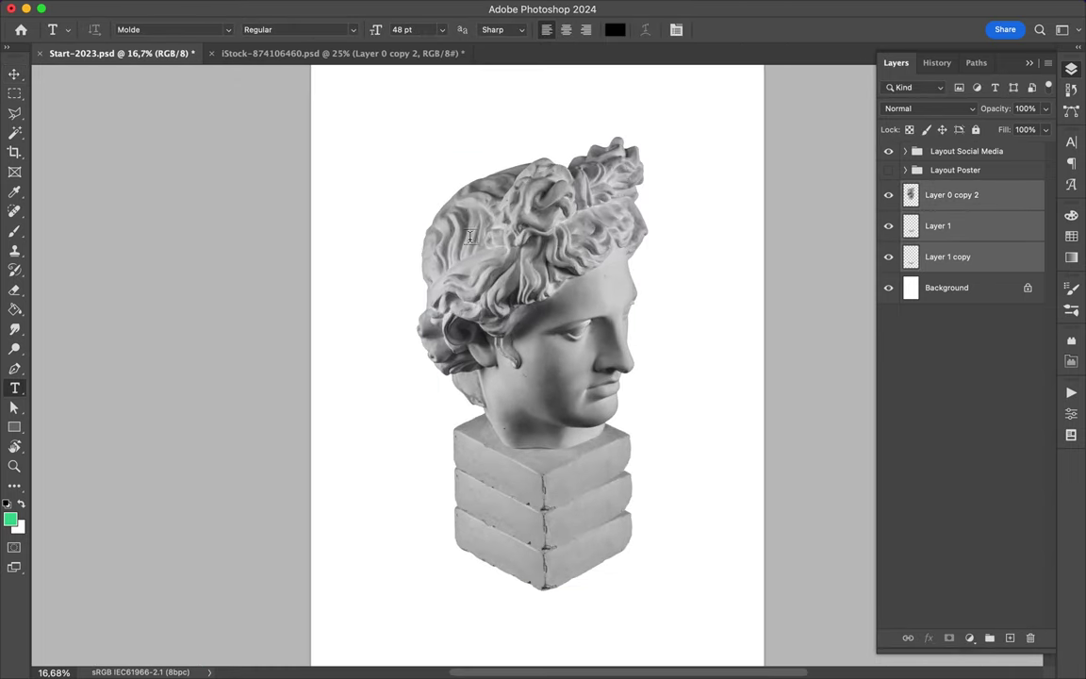
left_click(408, 235)
type("A")
left_click_drag(411, 230, 537, 128)
key("Return")
Duplicate the A, move the copy right and retype it as P.
key("v")
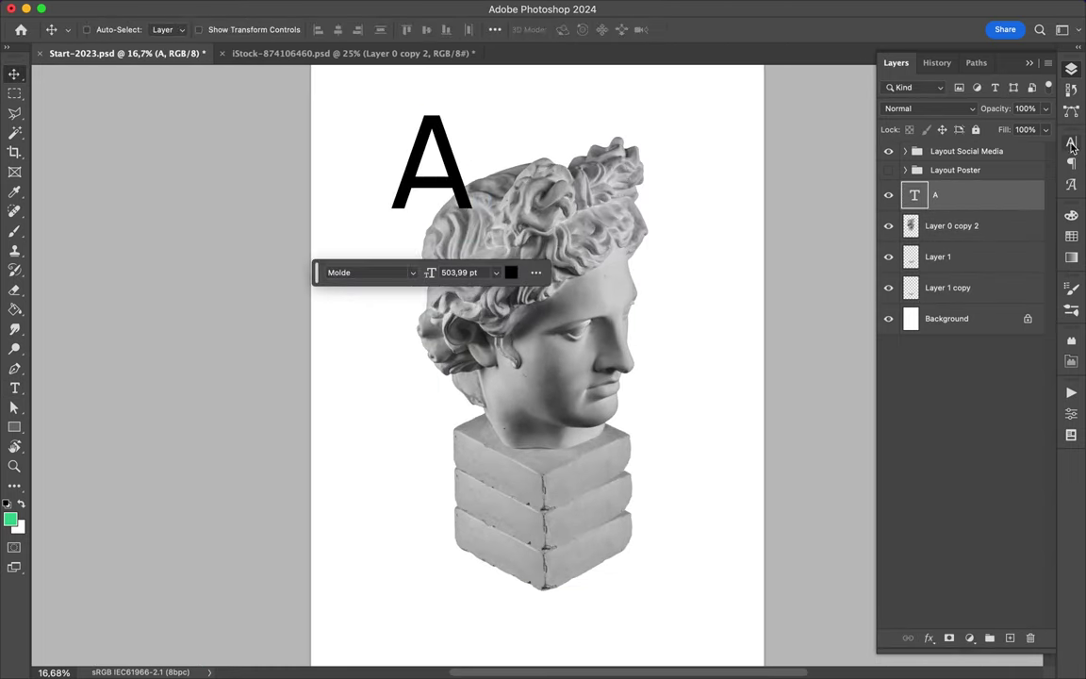
left_click(1071, 142)
left_click_drag(446, 177, 657, 219, "alt")
double_click(658, 220)
type("P")
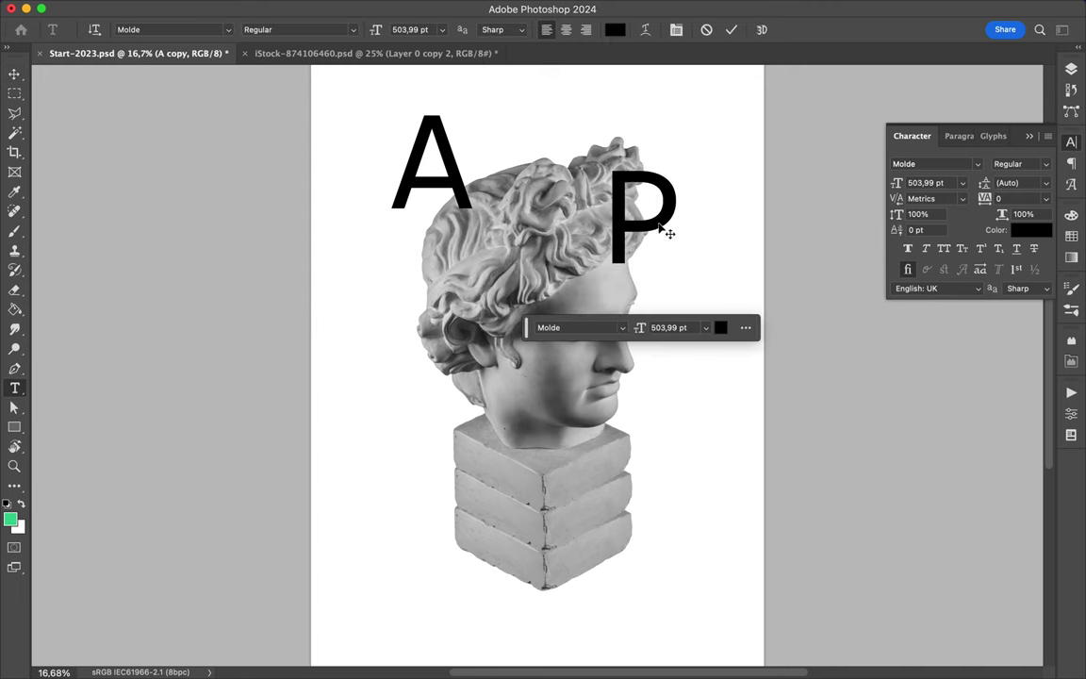
key("ctrl+Return")
Give the P a compressed heavy style, stretch it much taller and overlap it with the A.
key("v")
left_click(1021, 163)
scroll(999, 218, "up", 5)
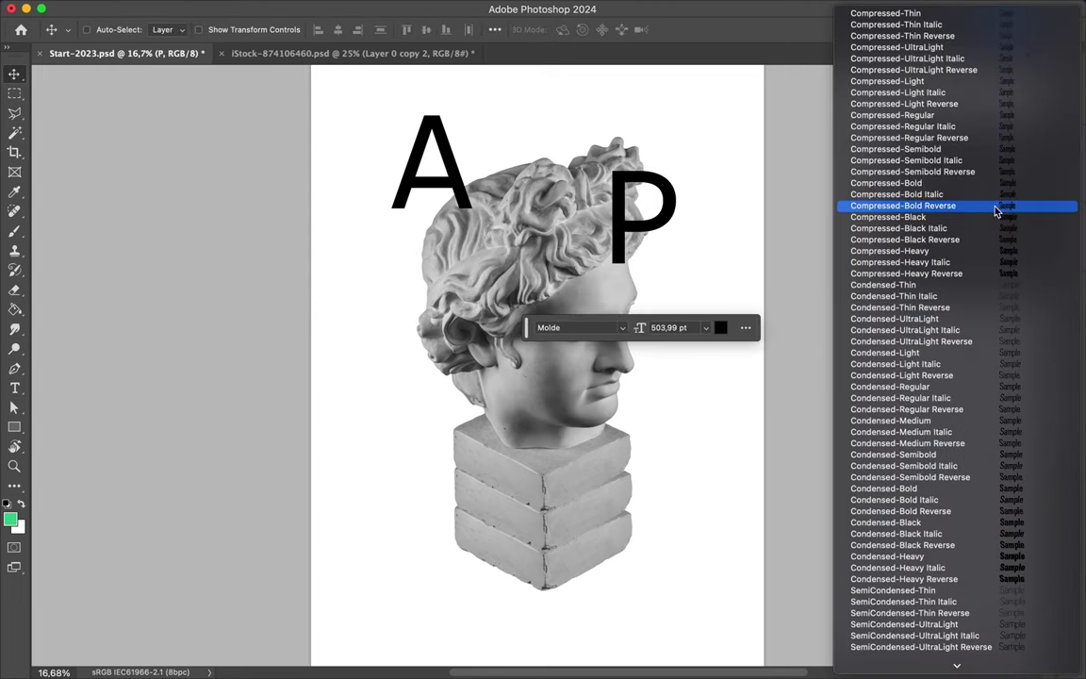
left_click(999, 217)
key("ctrl+t")
left_click_drag(637, 266, 751, 381)
mouse_move(640, 274)
left_mouse_down()
mouse_move(498, 214)
mouse_move(591, 222)
left_mouse_up()
key("Return")
Retype a copy as O, rotate it a quarter turn and move it up and right.
double_click(573, 252)
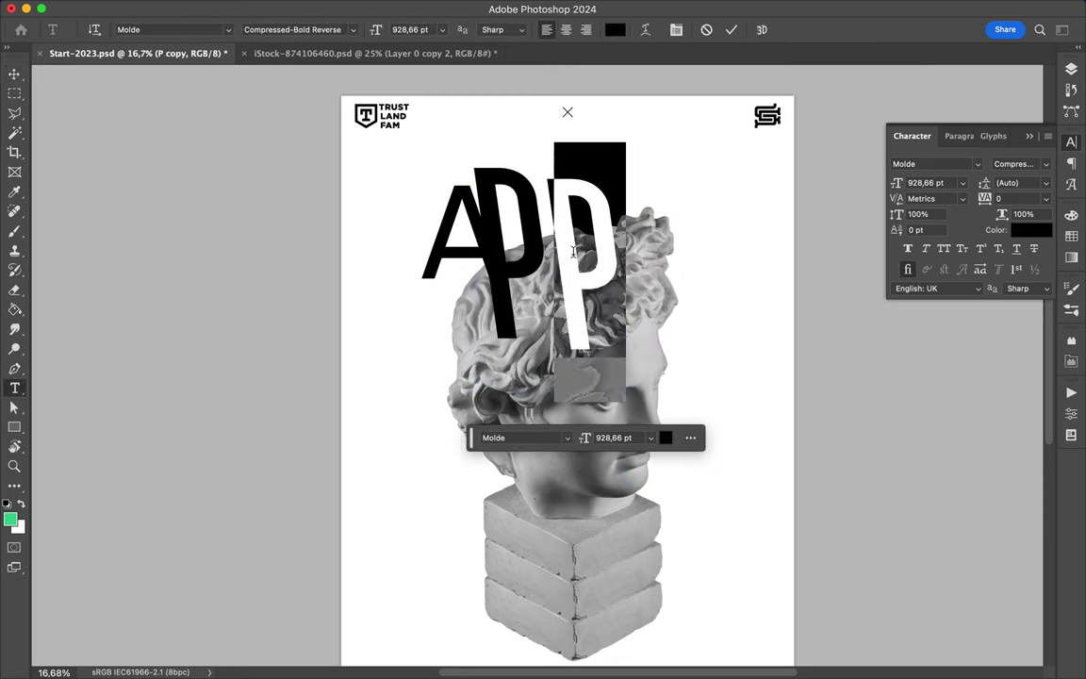
type("O")
key("ctrl+Return")
key("ctrl+t")
mouse_move(662, 134)
left_mouse_down()
mouse_move(696, 179)
mouse_move(699, 221)
left_mouse_up()
key("Return")
left_click(1018, 163)
left_click(1037, 194)
mouse_move(662, 259)
left_mouse_down()
mouse_move(685, 219)
mouse_move(604, 372)
left_mouse_up()
Retype another copy as a tall vertical L.
key("ctrl+t")
double_click(599, 379)
type("P")
key("ctrl+Return")
left_click_drag(565, 368, 524, 386)
double_click(524, 386)
type("L")
key("ctrl+Return")
left_click(1018, 163)
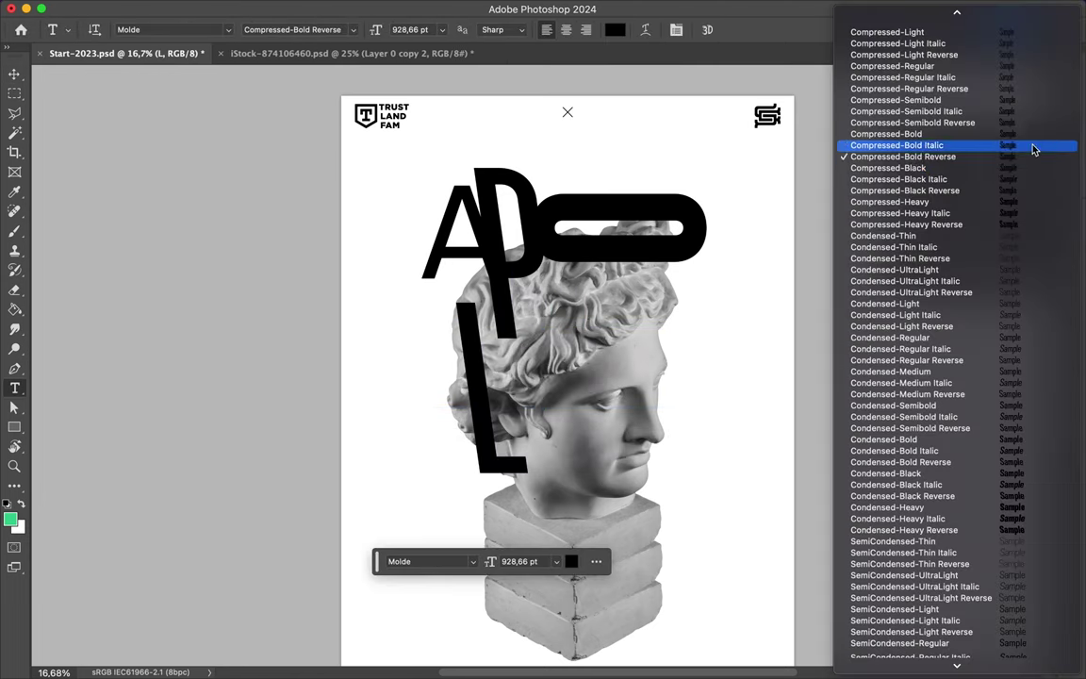
Make the L Compressed-Light Italic and scale it up to about 141%.
left_click(1032, 148)
left_click(1021, 109)
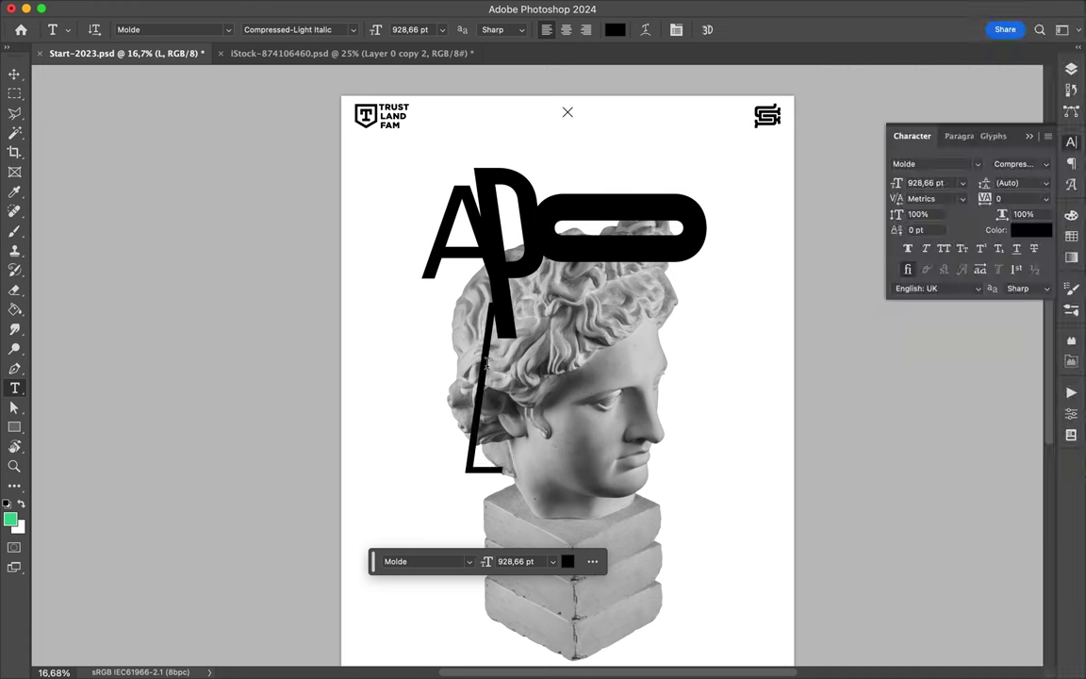
key("v")
key("ctrl+t")
left_click_drag(464, 497, 425, 587)
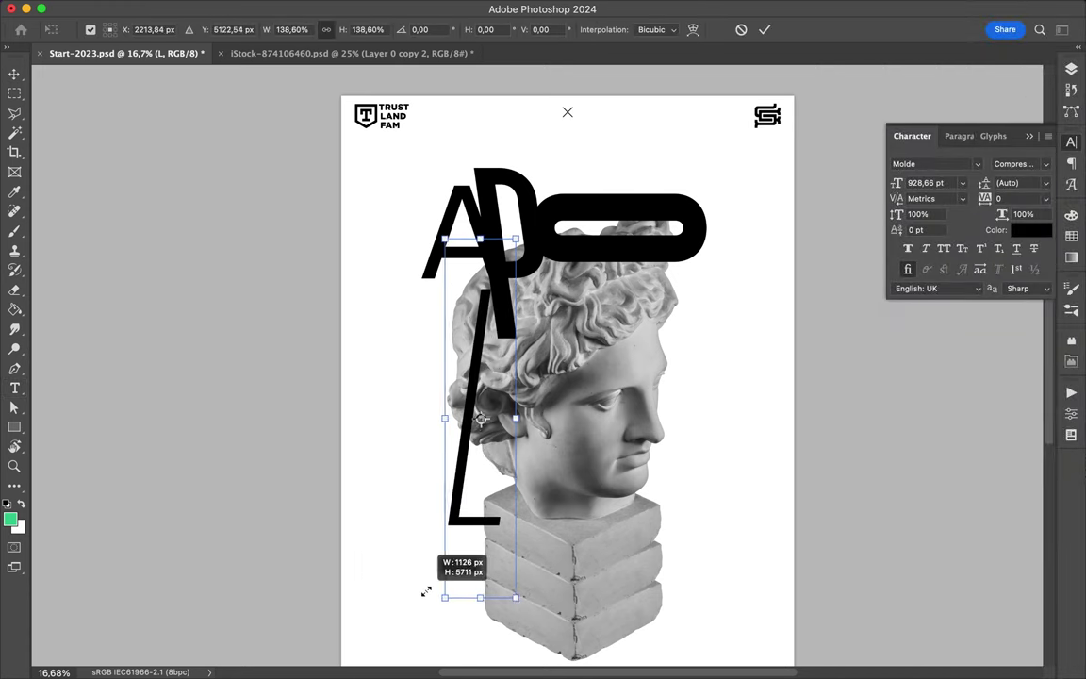
key("Return")
Duplicate the L to the right at about 79%, make it Expanded-Semibold and place it over the face.
left_click_drag(495, 476, 561, 462)
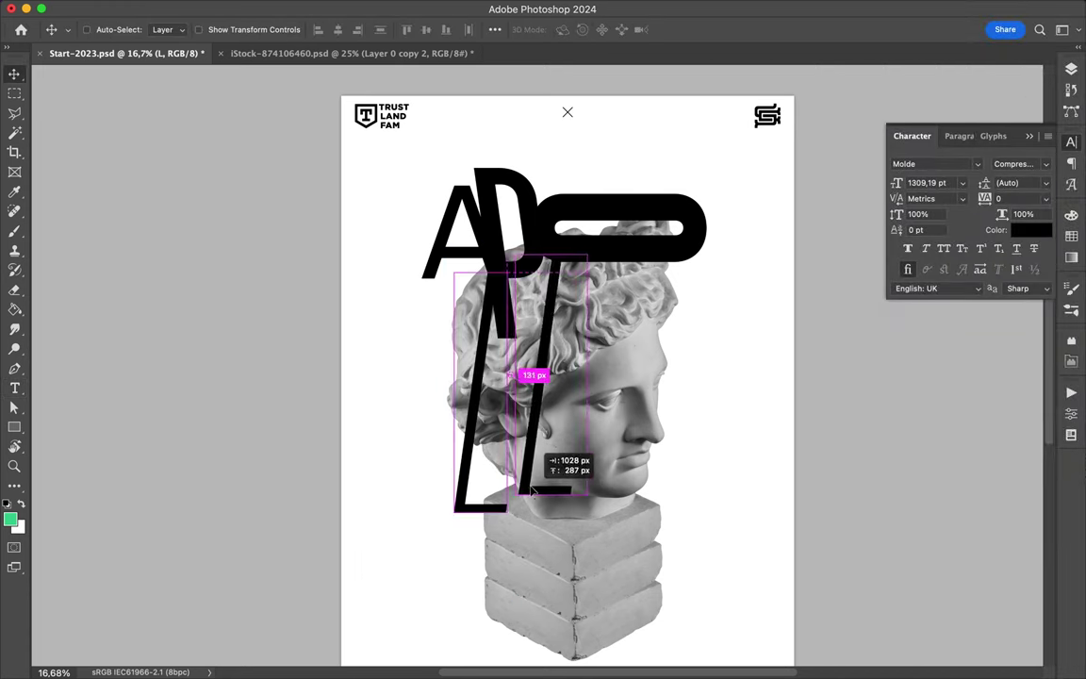
key("ctrl+t")
left_click_drag(547, 561, 552, 487)
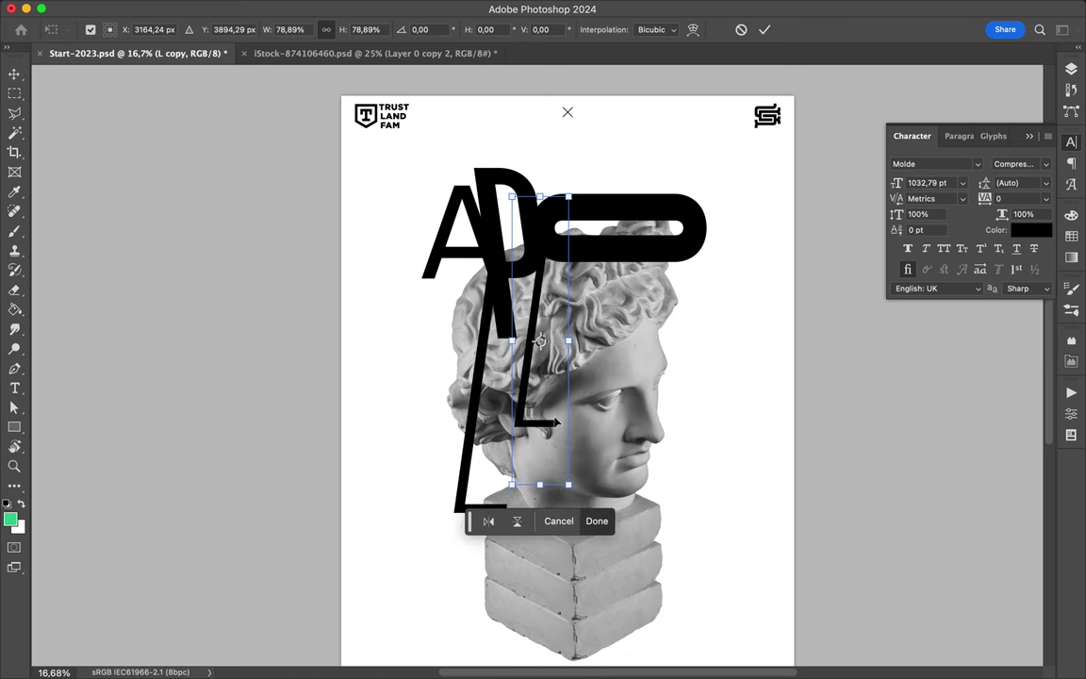
key("Return")
key("Return")
left_click(1044, 163)
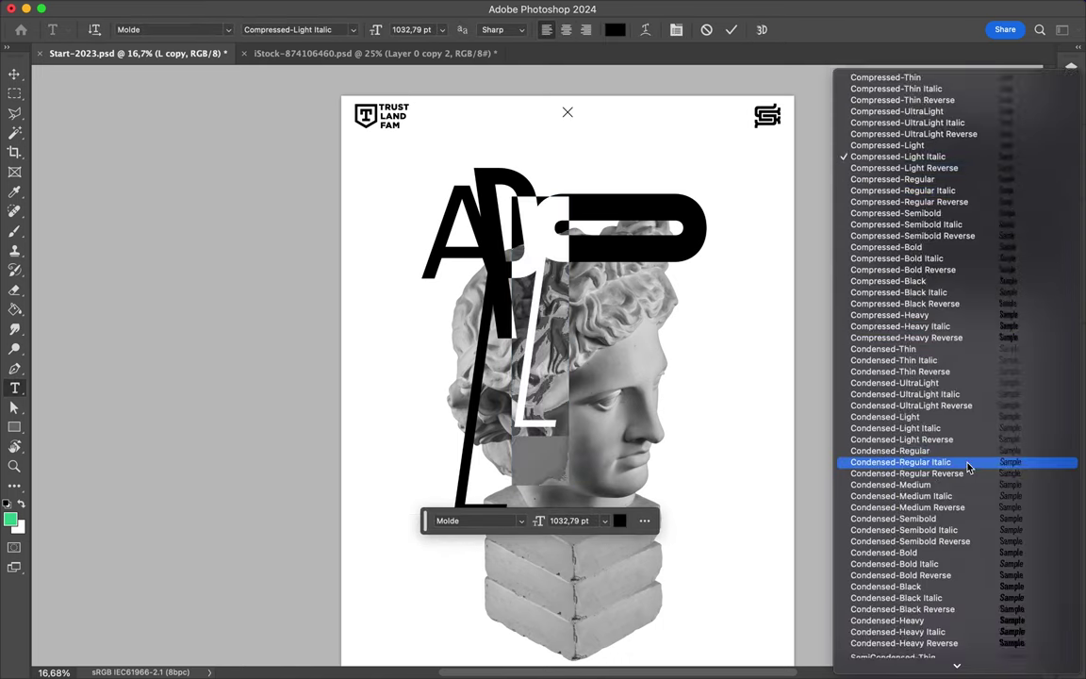
scroll(896, 465, "down", 10)
left_click(957, 528)
key("ctrl+Return")
key("v")
left_click_drag(608, 453, 685, 423)
Retype a copy as an O at 455 pt and move it onto the statue's face.
double_click(684, 403)
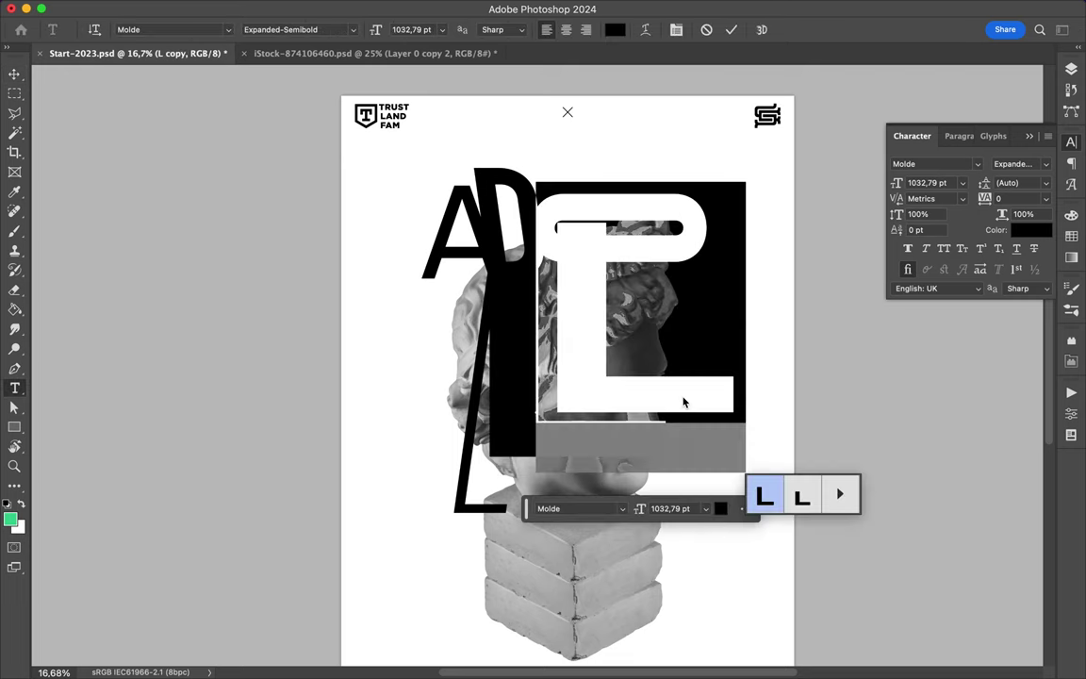
type("O")
left_click_drag(682, 394, 661, 325)
key("ctrl+Return")
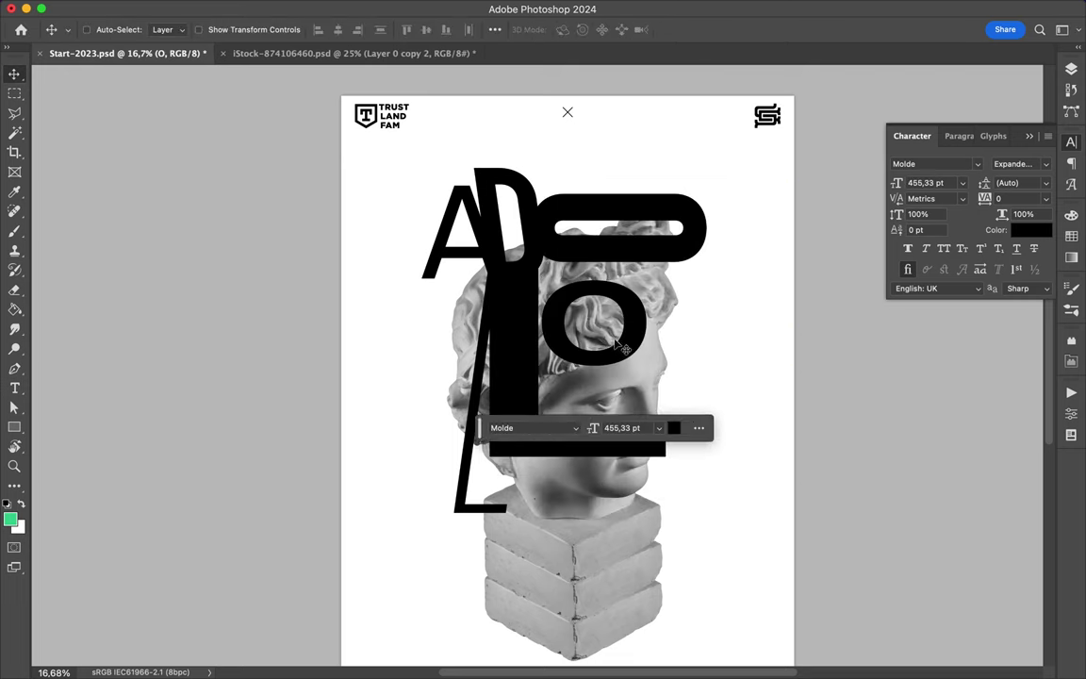
Move all six letter layers down together and select the extra pedestal block layers.
left_click(1070, 69)
left_click(942, 349, "shift")
left_click_drag(574, 255, 565, 317)
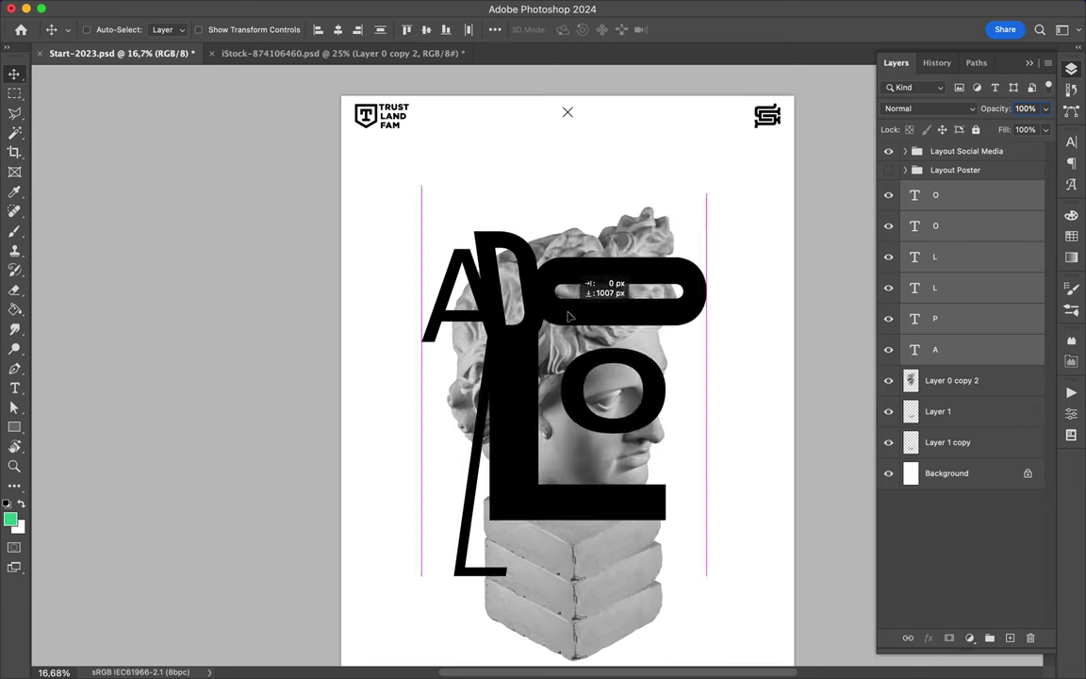
scroll(565, 317, "down", 3)
left_click(589, 484)
Delete the extra pedestal blocks and choose the first Spary Paint II brush.
key("Delete")
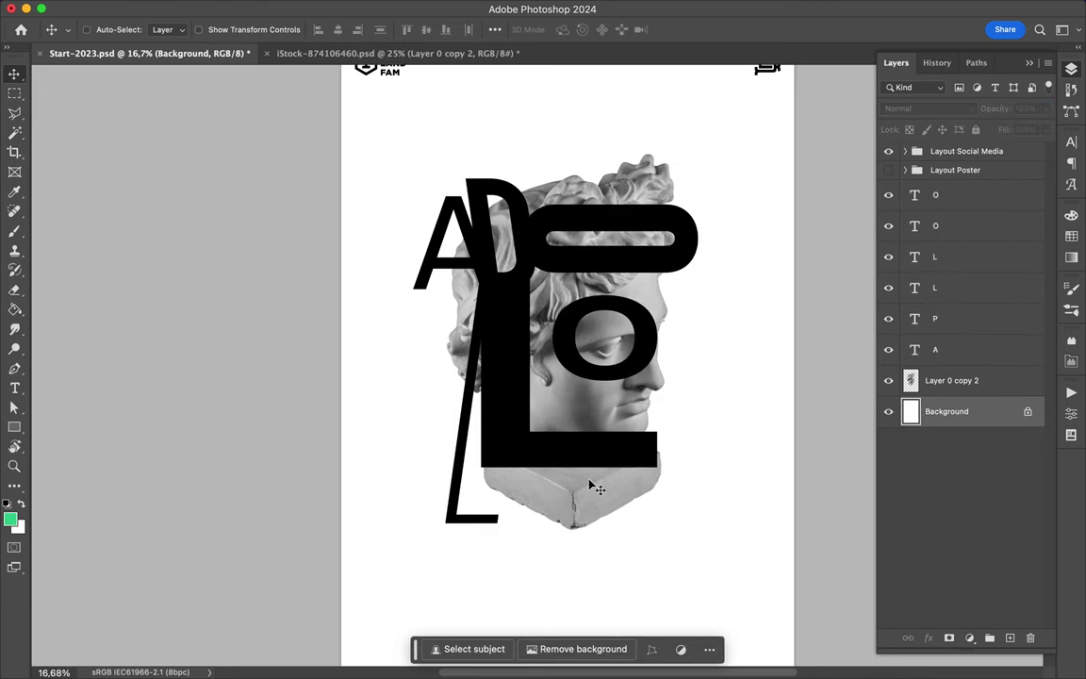
key("b")
left_click(94, 29)
scroll(113, 311, "down", 10)
left_click(119, 321)
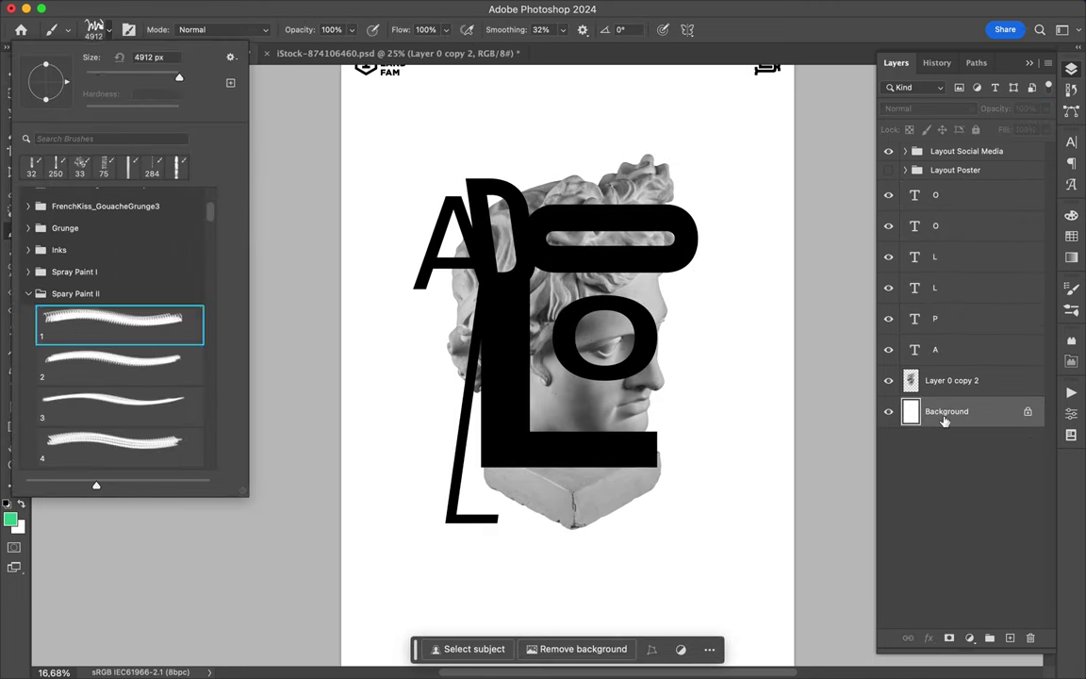
On a new layer, paint #c05a2e orange spray strokes across the upper left.
left_click(1009, 639)
left_click(9, 518)
type("c05a2e")
key("Return")
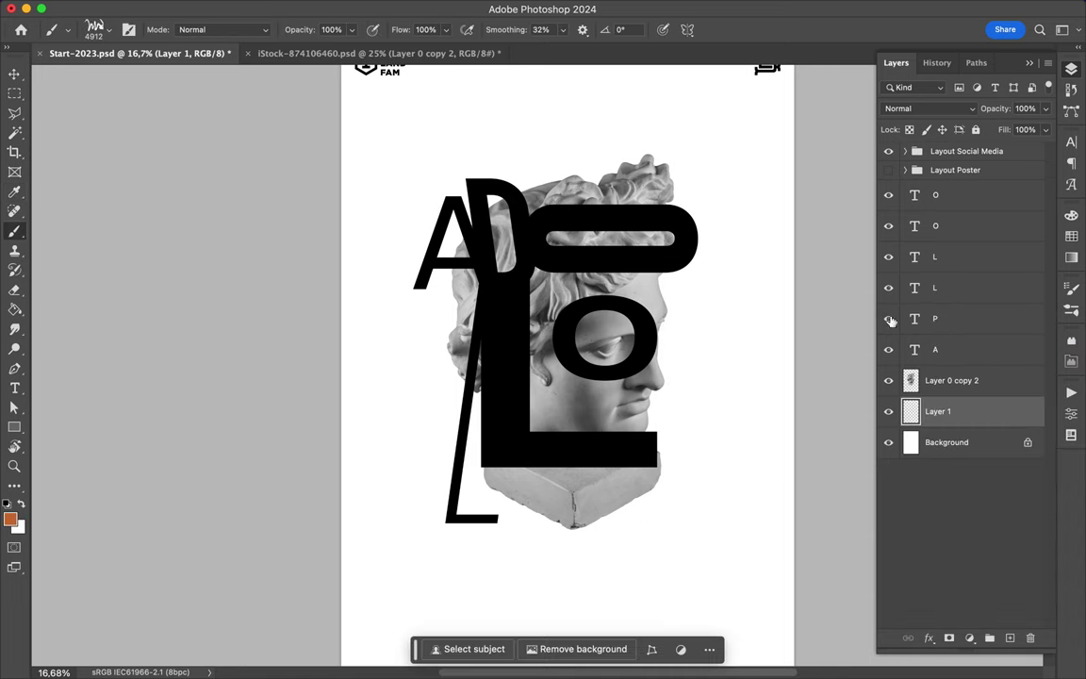
left_click_drag(372, 207, 481, 90)
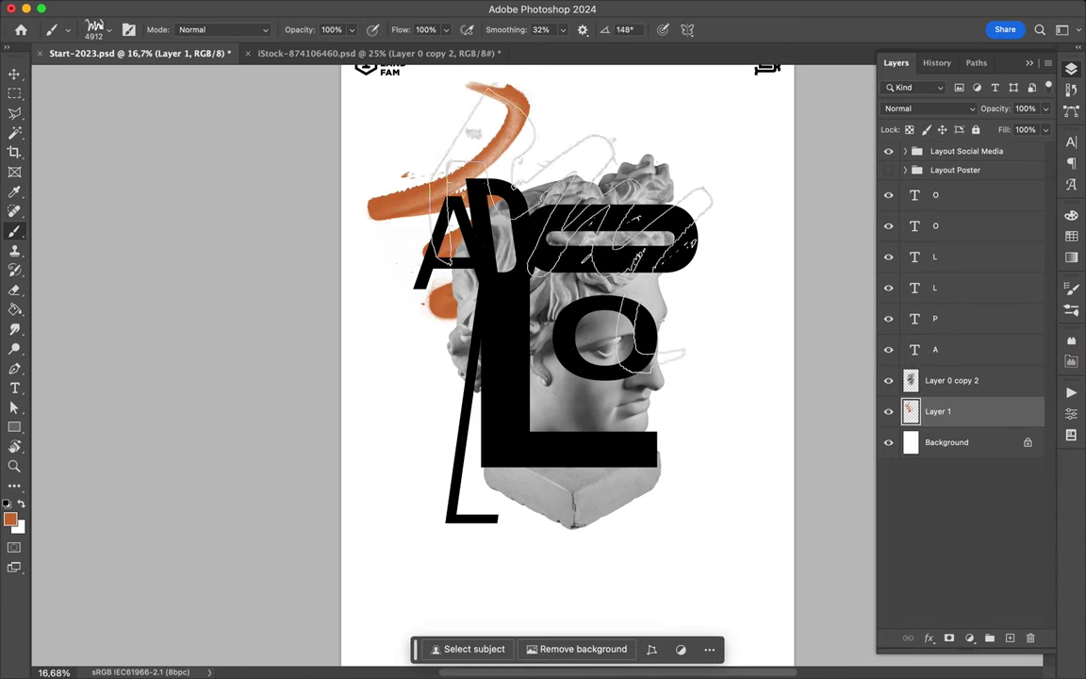
Choose spray brush 4 and add another empty layer.
left_click(94, 29)
left_click(119, 408)
scroll(118, 358, "down", 2)
left_click(119, 408)
left_click(118, 323)
left_click(1009, 638)
left_click(94, 29)
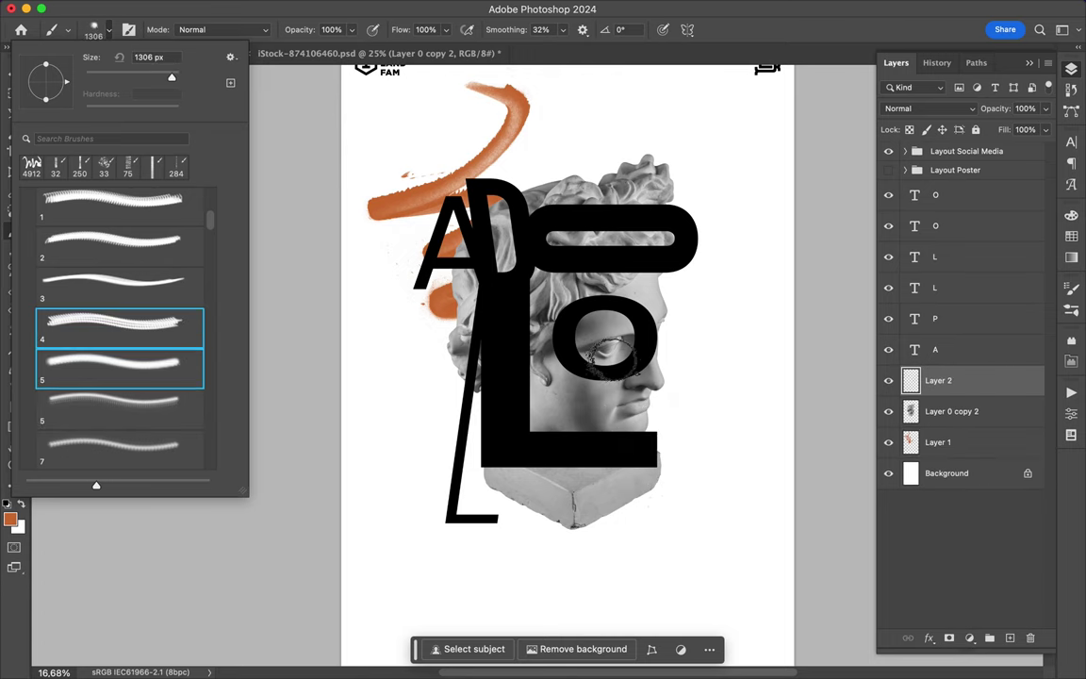
Dab soft orange paint near the L with the large soft spray brush, layer on top.
left_click(119, 408)
left_click(534, 421)
left_click_drag(938, 379, 938, 189)
left_click(95, 29)
left_click(584, 301)
On a new layer, spatter orange dots to the right of the face.
key("v")
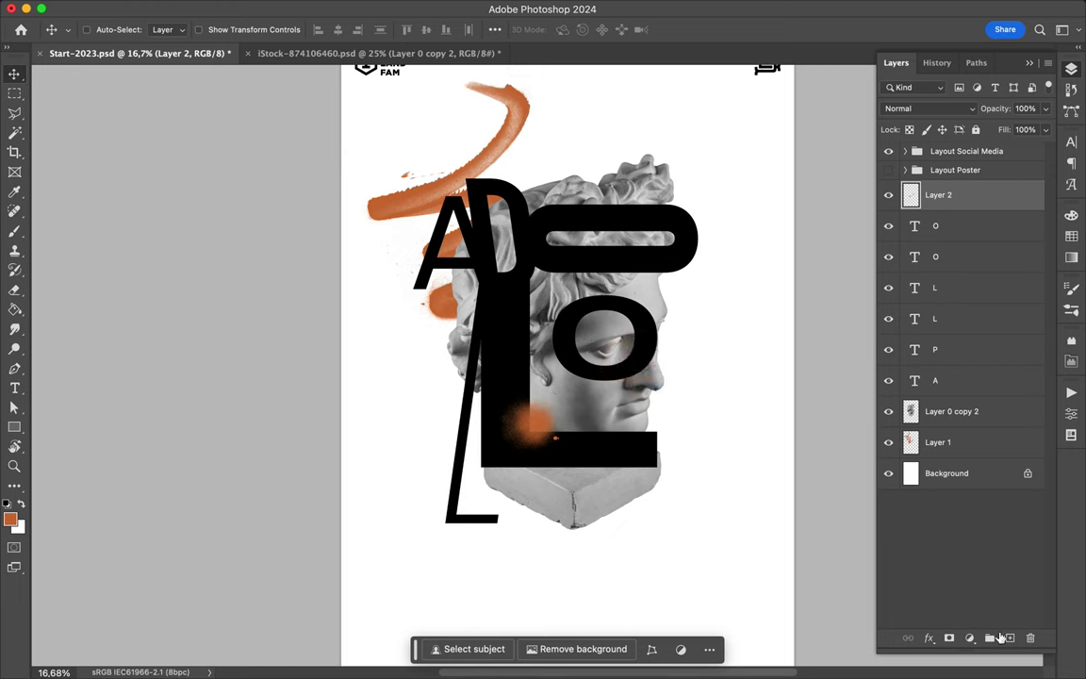
left_click(1008, 638)
key("b")
left_click(703, 353)
key("v")
left_click_drag(937, 194, 942, 442)
Add a layer above the background and try the Brackens_Dirty_Markers Moist Wedge brush.
left_click(946, 503)
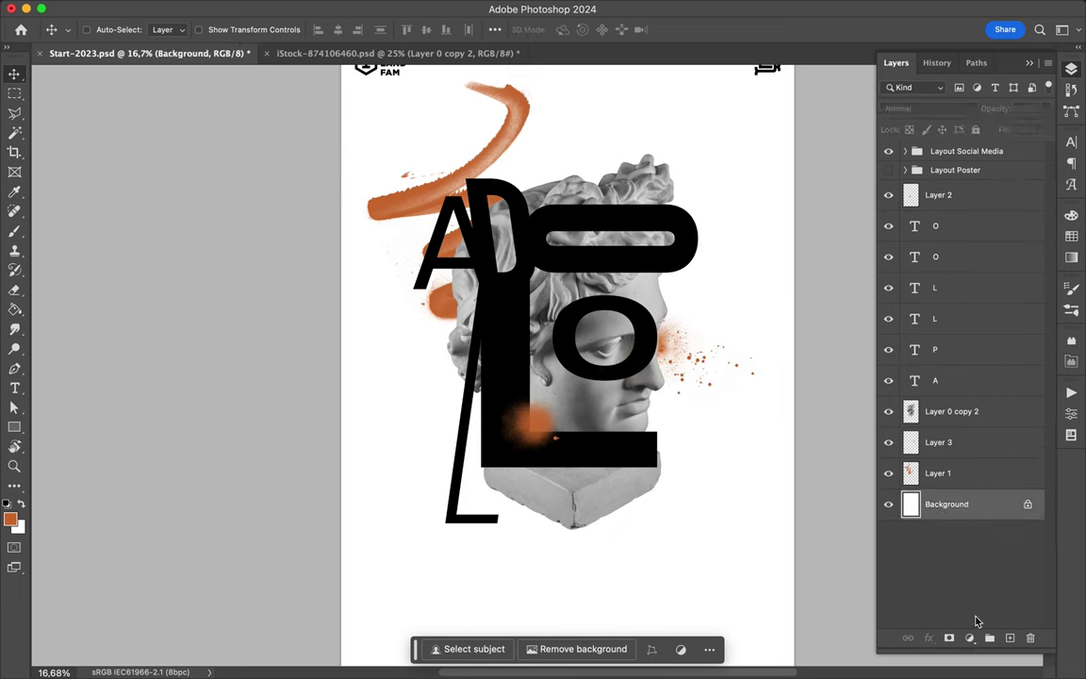
left_click(1008, 638)
key("b")
left_click(94, 29)
left_click(28, 242)
left_click(132, 415)
Switch to the Chips n Rice marker brush and set the paint colour to white.
scroll(118, 377, "down", 5)
scroll(132, 283, "down", 5)
left_click(140, 247)
scroll(141, 264, "up", 1)
left_click(144, 281)
left_click(127, 330)
left_click(9, 518)
left_click(1035, 359)
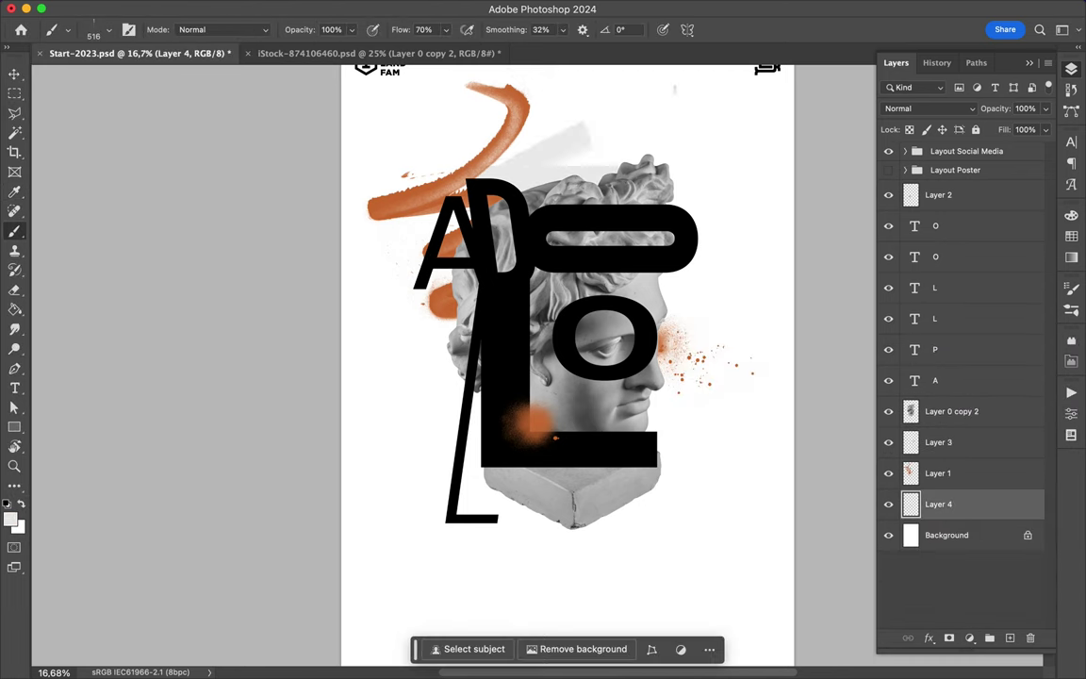
Paint grey marker strokes across the top, right side and lower left, redoing one stroke.
left_click_drag(622, 109, 396, 150)
left_click_drag(613, 160, 660, 377)
mouse_move(415, 283)
left_mouse_down()
mouse_move(377, 368)
mouse_move(443, 452)
mouse_move(616, 550)
mouse_move(659, 436)
left_mouse_up()
mouse_move(593, 405)
left_mouse_down()
mouse_move(697, 347)
mouse_move(726, 313)
left_mouse_up()
key("ctrl+z")
left_click_drag(584, 382, 754, 415)
left_click_drag(311, 415, 490, 519)
Add grey strokes behind the statue's head and down the left side, then zoom out.
scroll(412, 557, "down", 5)
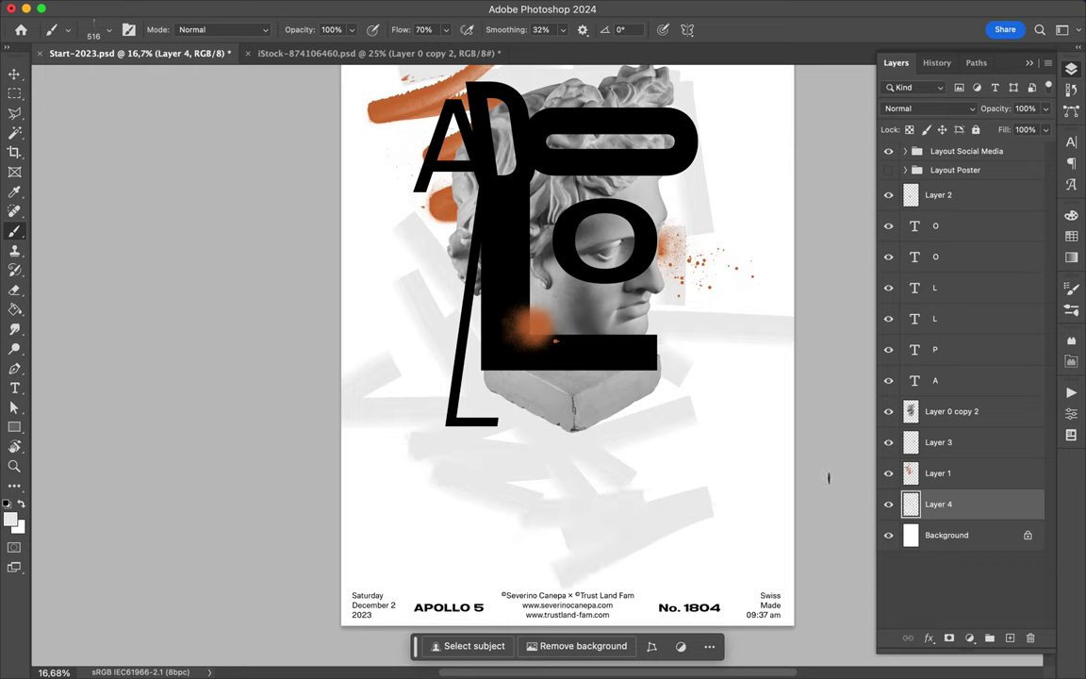
scroll(669, 205, "up", 6)
mouse_move(669, 206)
left_mouse_down()
mouse_move(528, 170)
mouse_move(706, 179)
left_mouse_up()
mouse_move(396, 222)
left_mouse_down()
mouse_move(302, 292)
mouse_move(377, 349)
left_mouse_up()
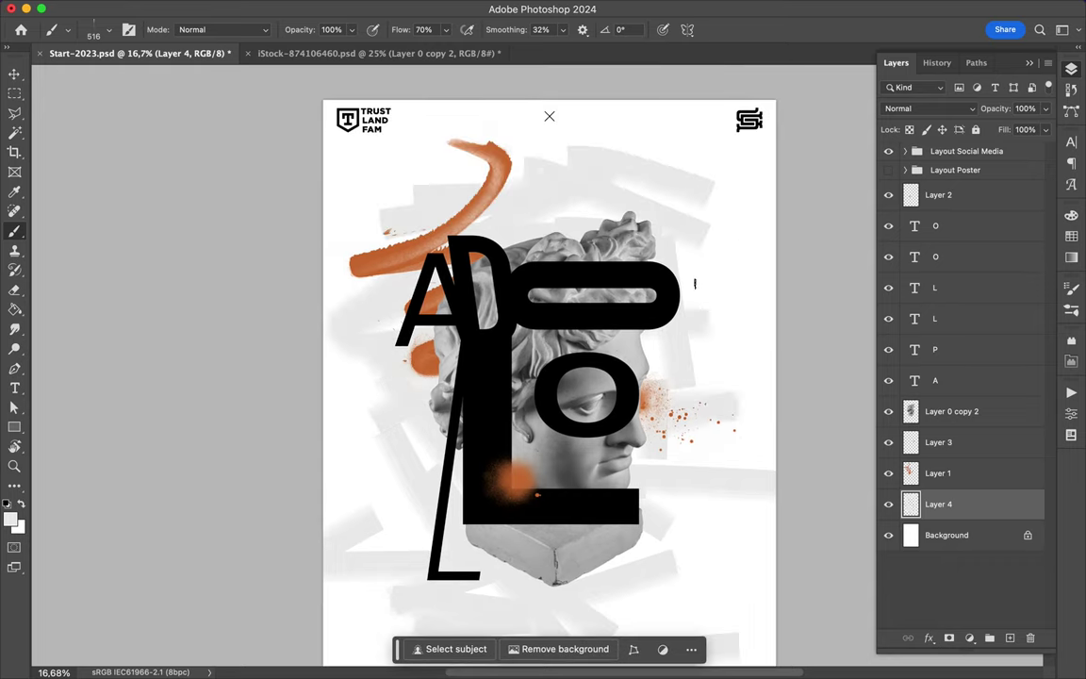
scroll(695, 282, "down", 3)
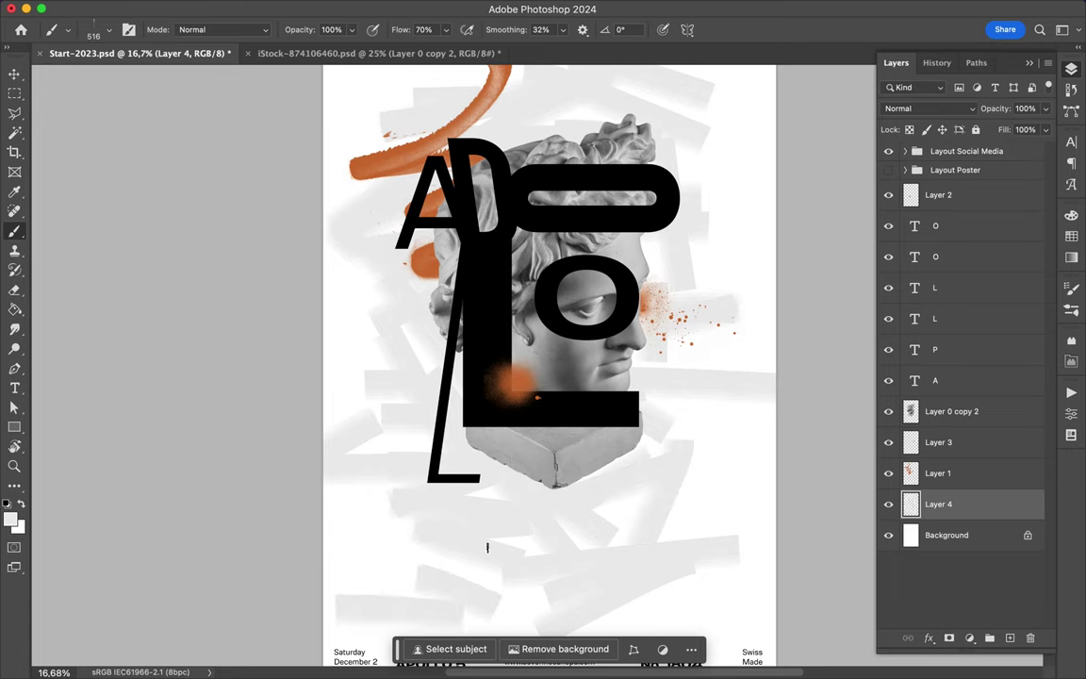
scroll(487, 546, "down", 3)
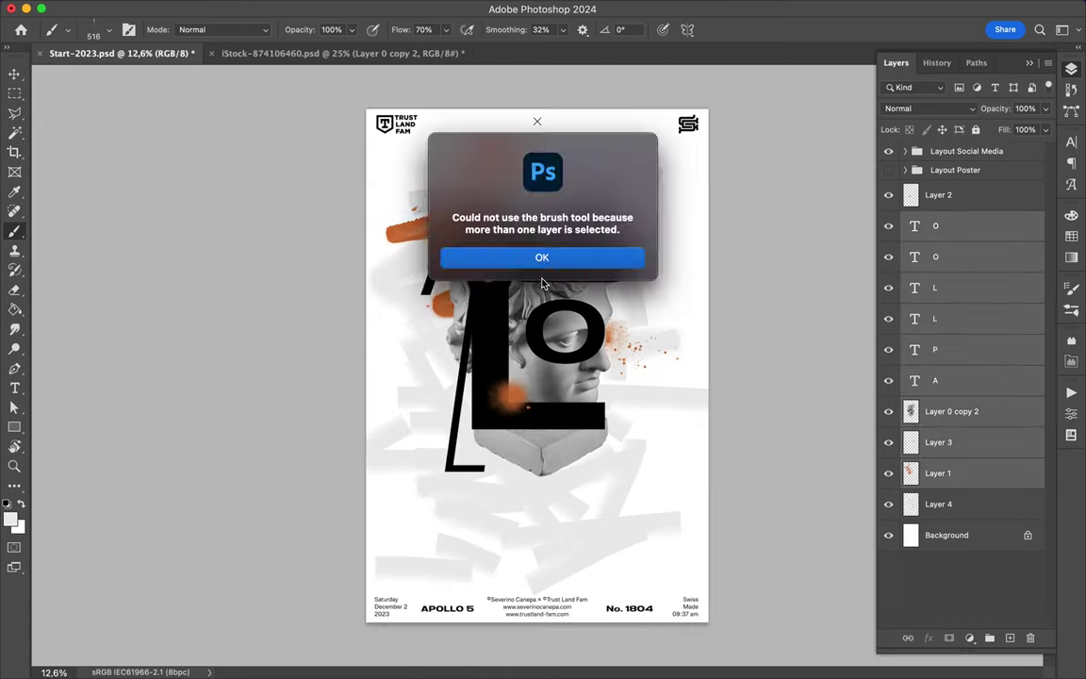
Scale the APOLLO letters, statue head and orange strokes together to about 109%.
key("Return")
key("v")
key("ctrl+t")
left_click_drag(365, 325, 355, 328)
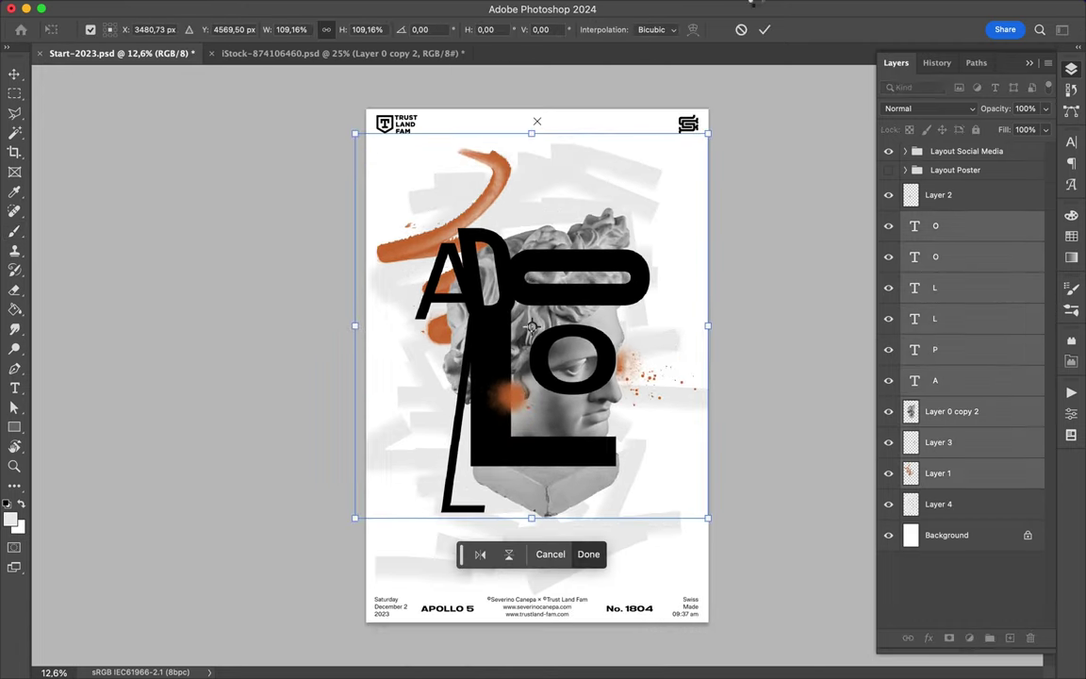
key("Return")
Zoom the view in and pick a brush preset for painting.
scroll(558, 449, "up", 1)
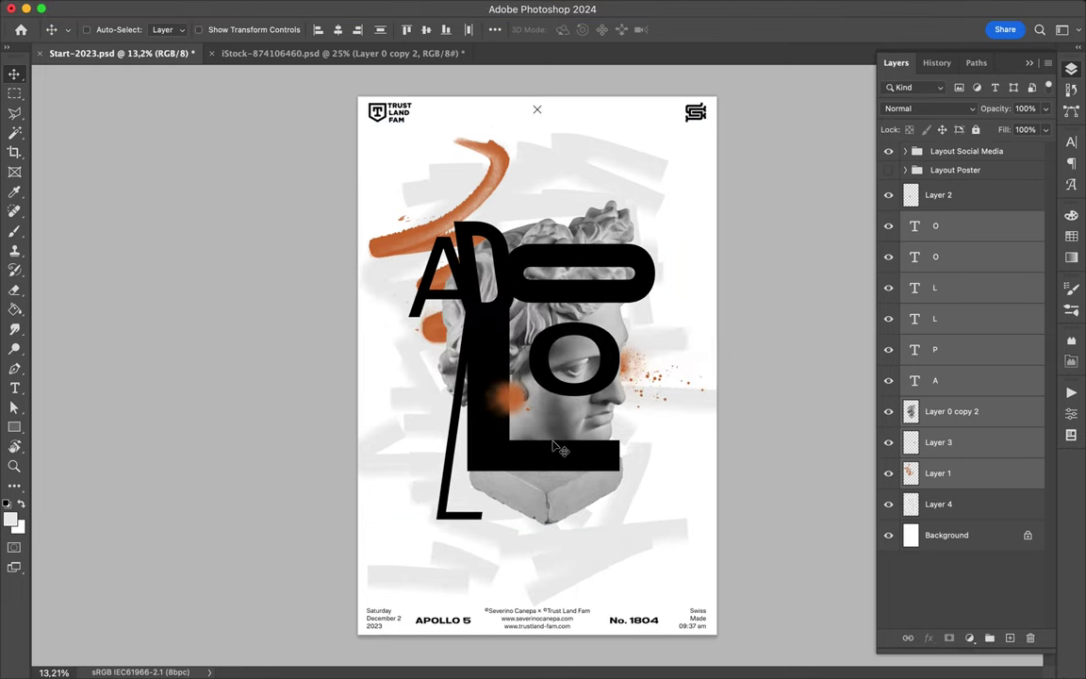
scroll(558, 448, "up", 2)
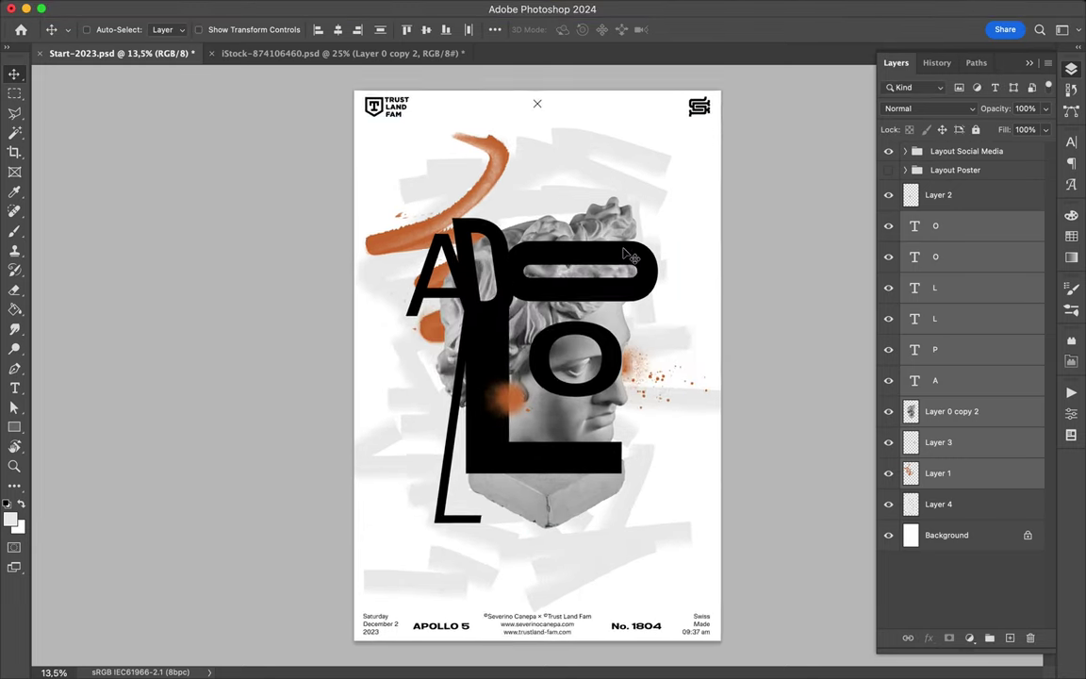
scroll(558, 449, "up", 2)
scroll(558, 449, "up", 2)
scroll(539, 220, "up", 2)
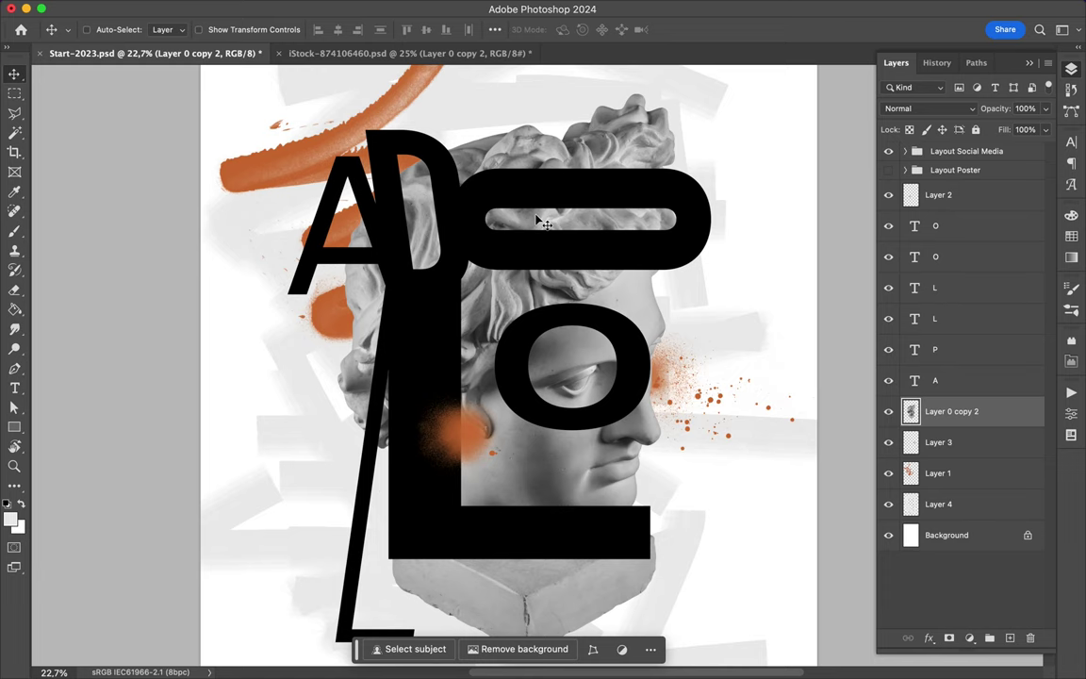
key("b")
left_click(66, 29)
On a new layer above the O, paint dark bars across the face, below the P and beside the O.
left_click(935, 226)
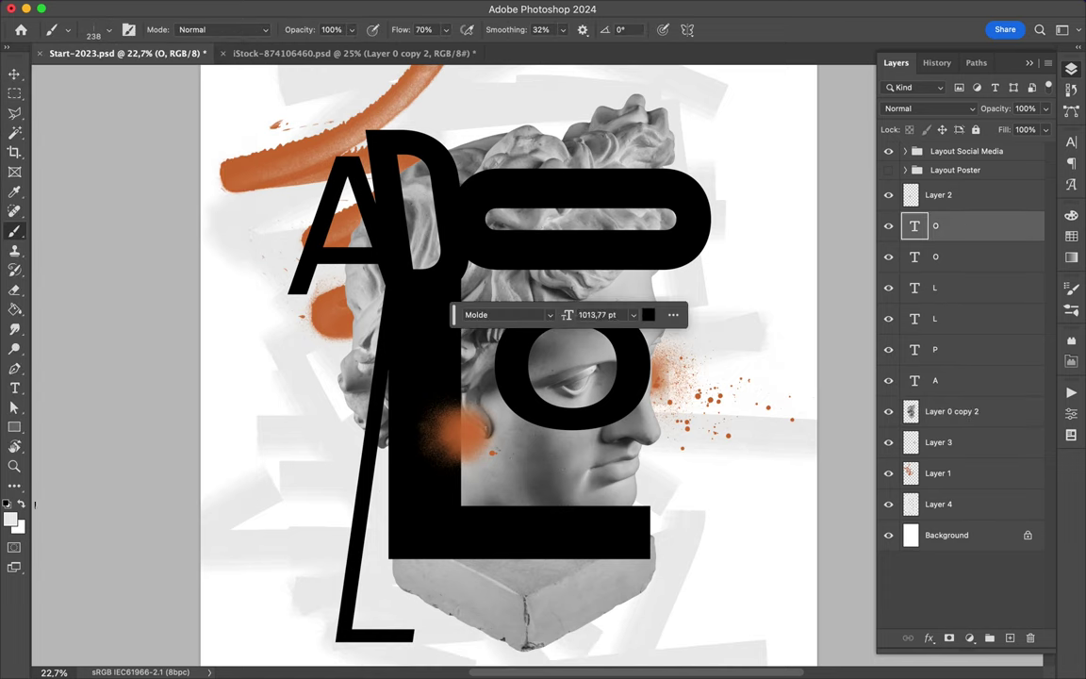
key("ctrl+shift+alt+n")
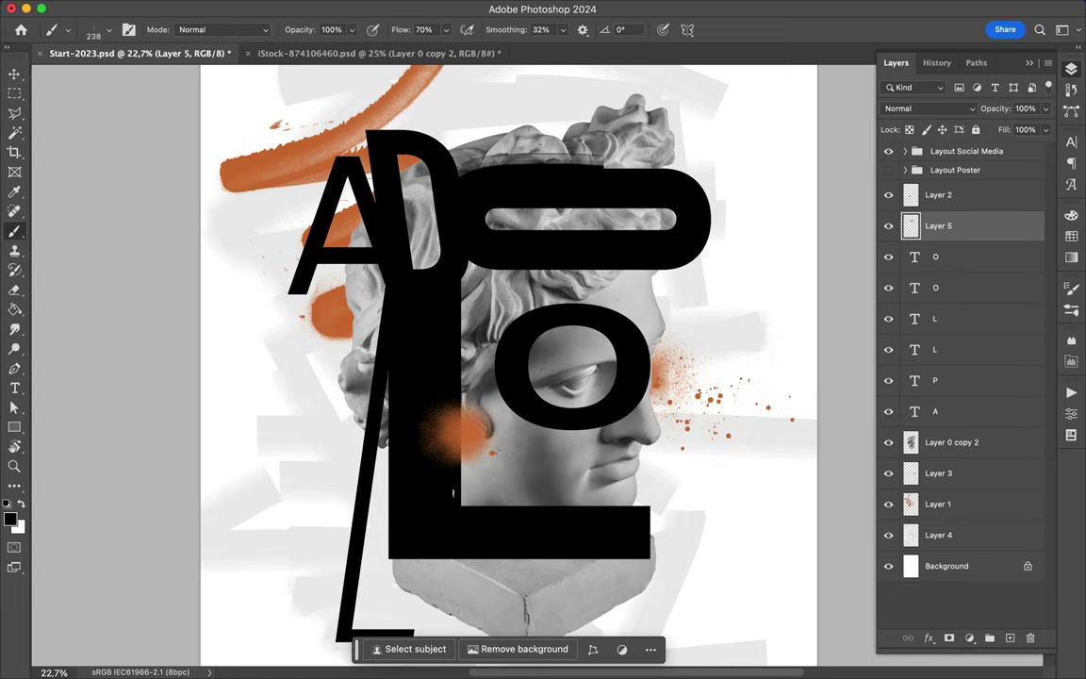
left_click_drag(452, 491, 556, 474)
left_click_drag(705, 278, 618, 278)
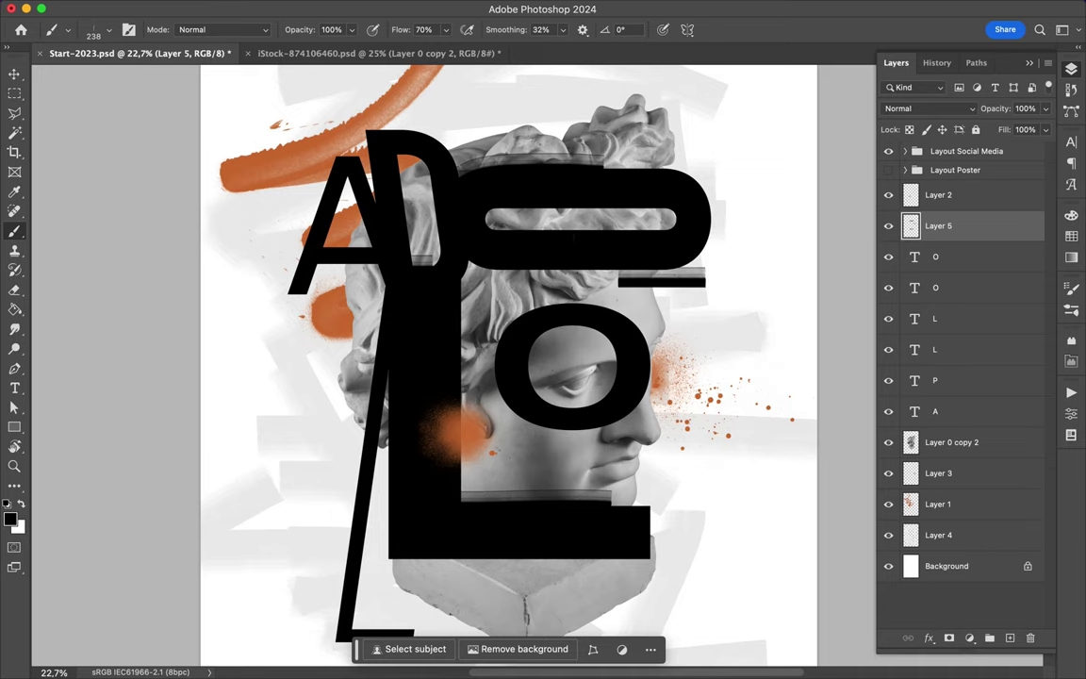
left_click_drag(589, 439, 627, 495)
Paint more dark brush rays radiating around the O.
left_click_drag(641, 325, 733, 293)
left_click_drag(641, 415, 750, 500)
left_click_drag(677, 358, 749, 358)
scroll(612, 283, "up", 3)
mouse_move(693, 222)
left_mouse_down()
mouse_move(535, 183)
mouse_move(689, 174)
mouse_move(641, 236)
left_mouse_up()
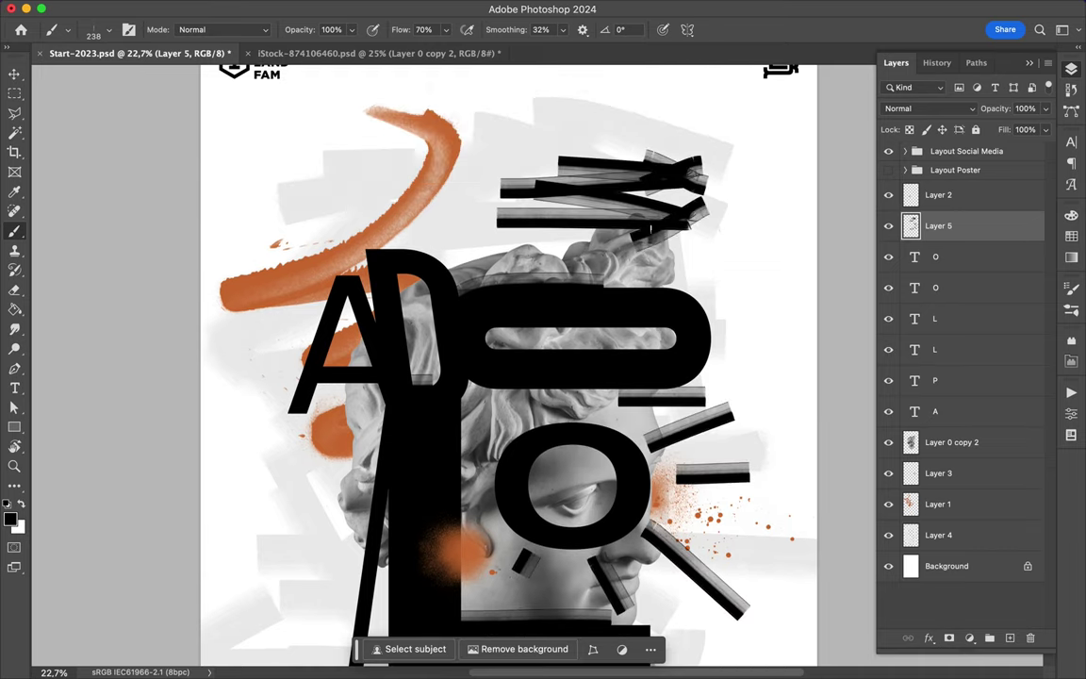
Paint a tangled cluster of dark bars above the statue's head.
left_click_drag(540, 158, 410, 187)
mouse_move(476, 129)
left_mouse_down()
mouse_move(575, 193)
mouse_move(463, 232)
left_mouse_up()
left_click_drag(423, 186, 528, 188)
left_click_drag(391, 179, 505, 199)
key("ctrl+0")
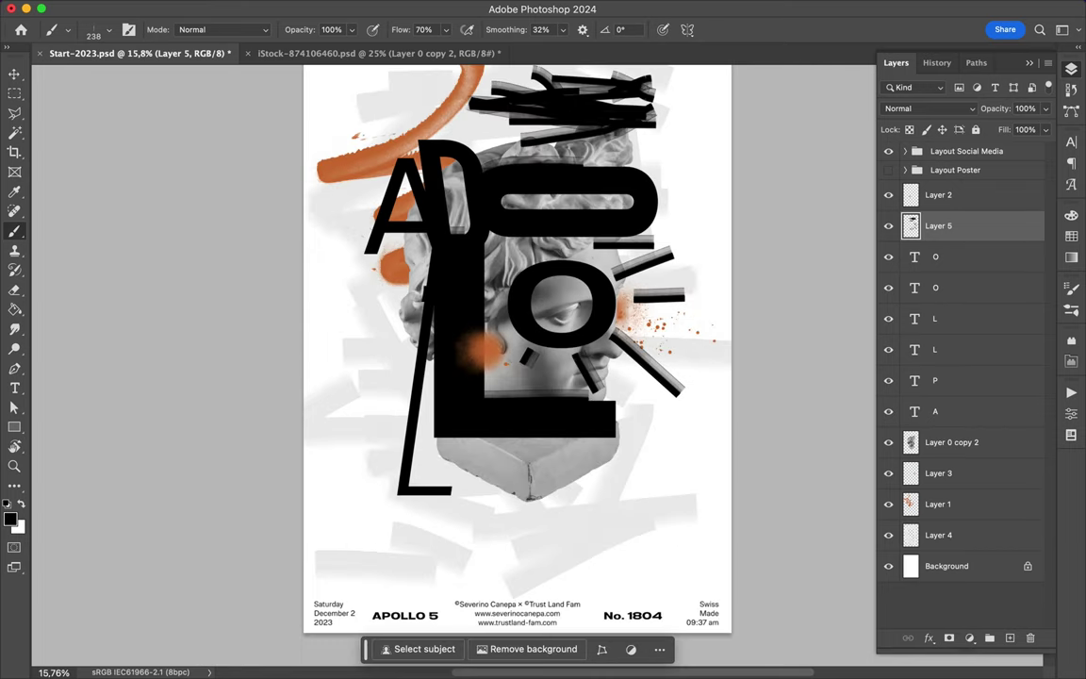
Draw a thin line beside the L with a small hard brush.
left_click(67, 29)
scroll(113, 283, "down", 3)
double_click(103, 260)
left_click_drag(425, 241, 410, 367)
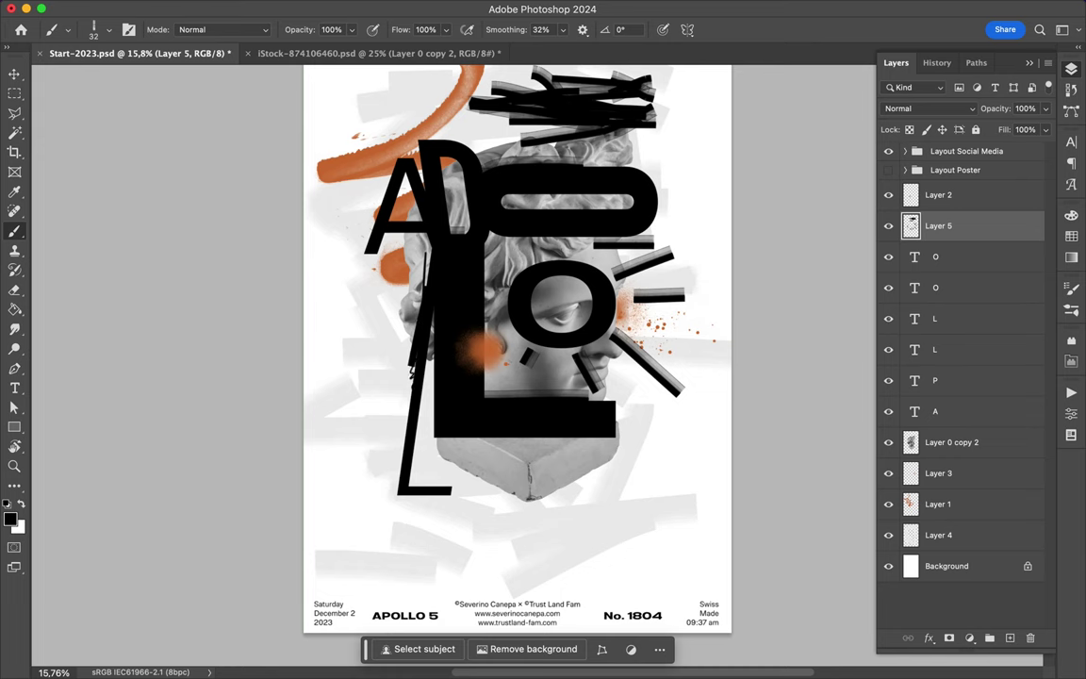
scroll(490, 358, "up", 3)
key("v")
left_click(935, 288)
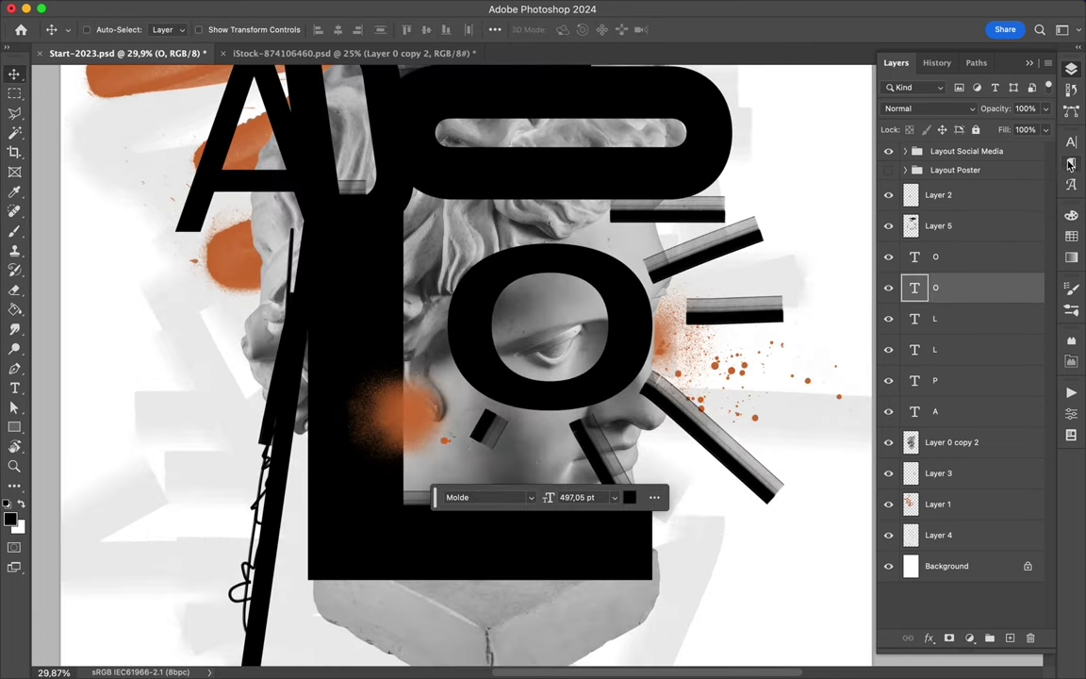
Give the O type layer a lighter, thinner font style.
left_click(1070, 142)
left_click(999, 155)
left_click(1005, 96)
left_click(1018, 163)
left_click(980, 90)
Sketch a freehand rectangle and loop around the bar cluster above the head.
key("b")
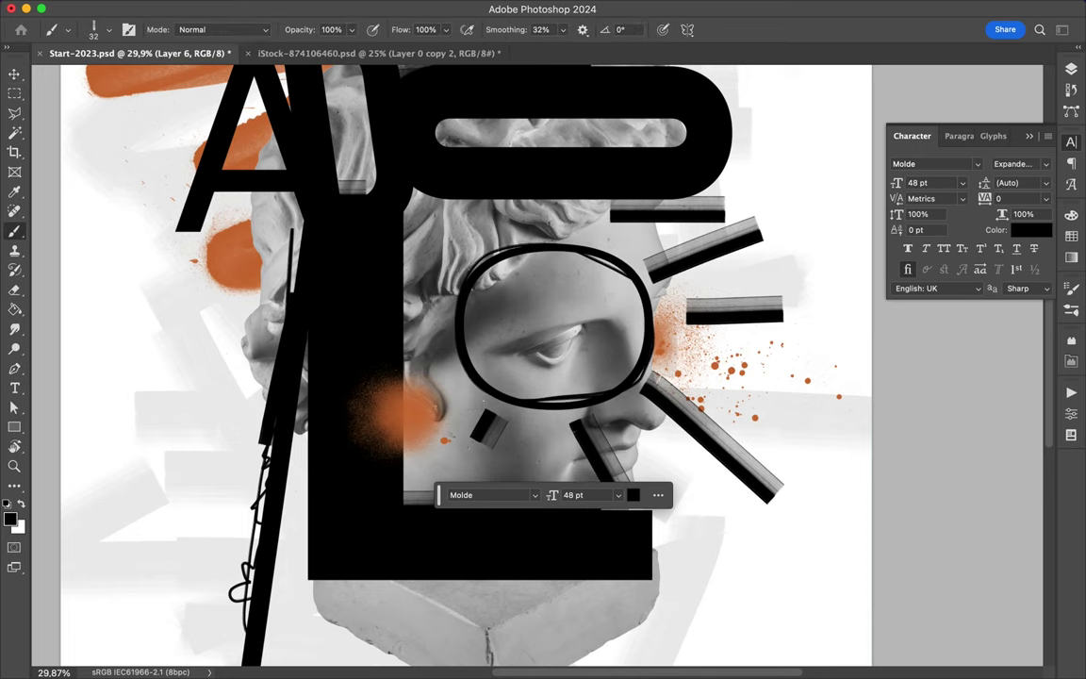
scroll(586, 250, "up", 3)
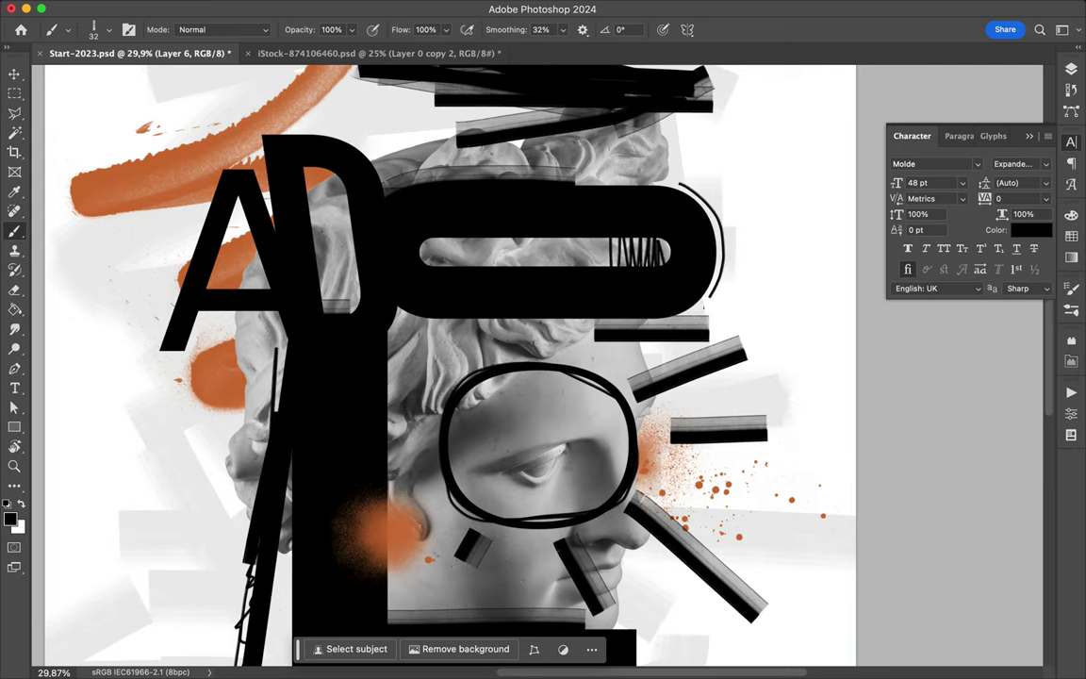
scroll(542, 363, "up", 2)
scroll(542, 363, "left", 1)
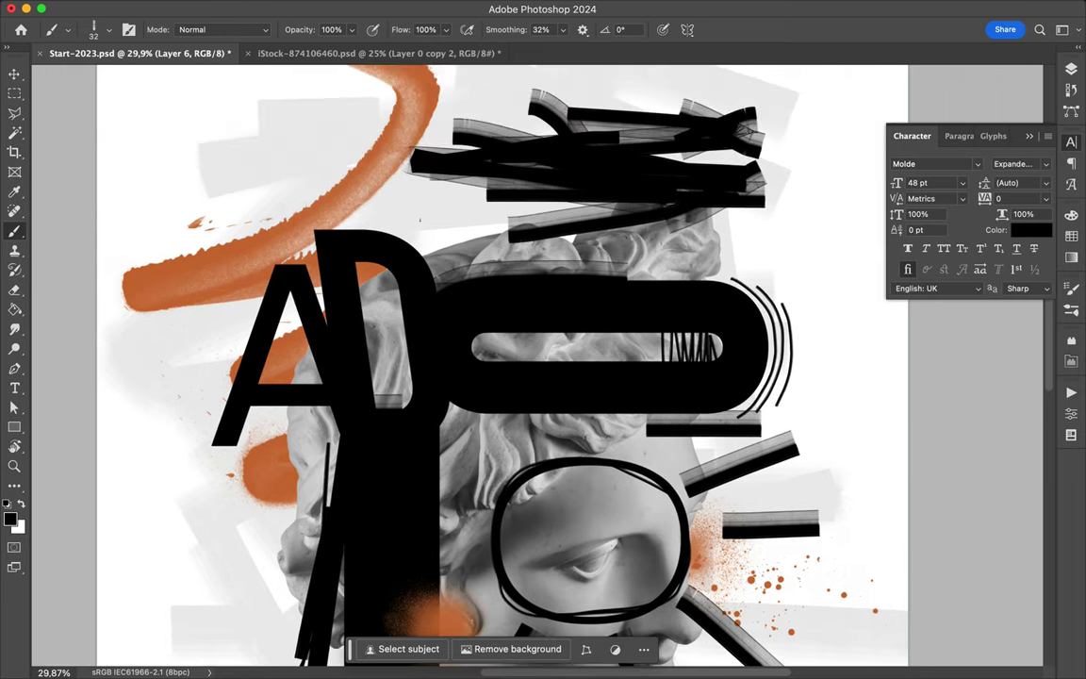
scroll(542, 363, "up", 3)
scroll(542, 363, "right", 3)
mouse_move(240, 215)
left_mouse_down()
mouse_move(243, 353)
mouse_move(241, 215)
mouse_move(556, 294)
mouse_move(221, 283)
mouse_move(400, 174)
mouse_move(528, 300)
left_mouse_up()
left_click_drag(643, 326, 283, 187)
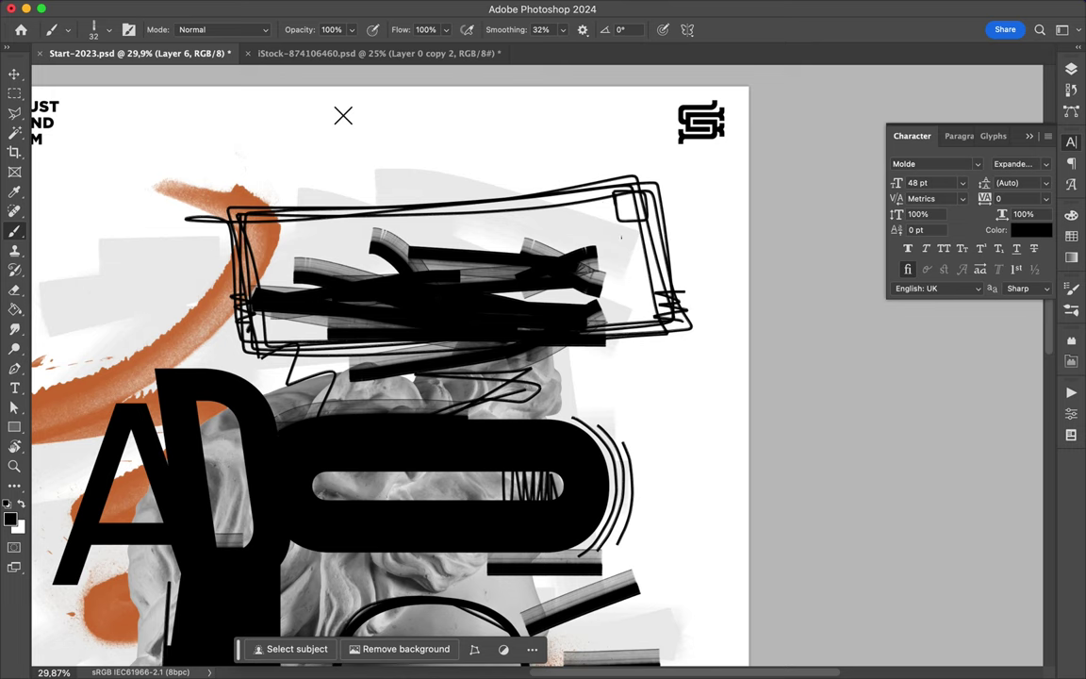
Draw a tall, retraced freehand rectangle outline down the poster's left side.
scroll(542, 363, "down", 10)
scroll(542, 363, "left", 4)
mouse_move(201, 204)
left_mouse_down()
mouse_move(326, 279)
mouse_move(323, 632)
left_mouse_up()
mouse_move(215, 517)
left_mouse_down()
mouse_move(209, 206)
mouse_move(316, 623)
left_mouse_up()
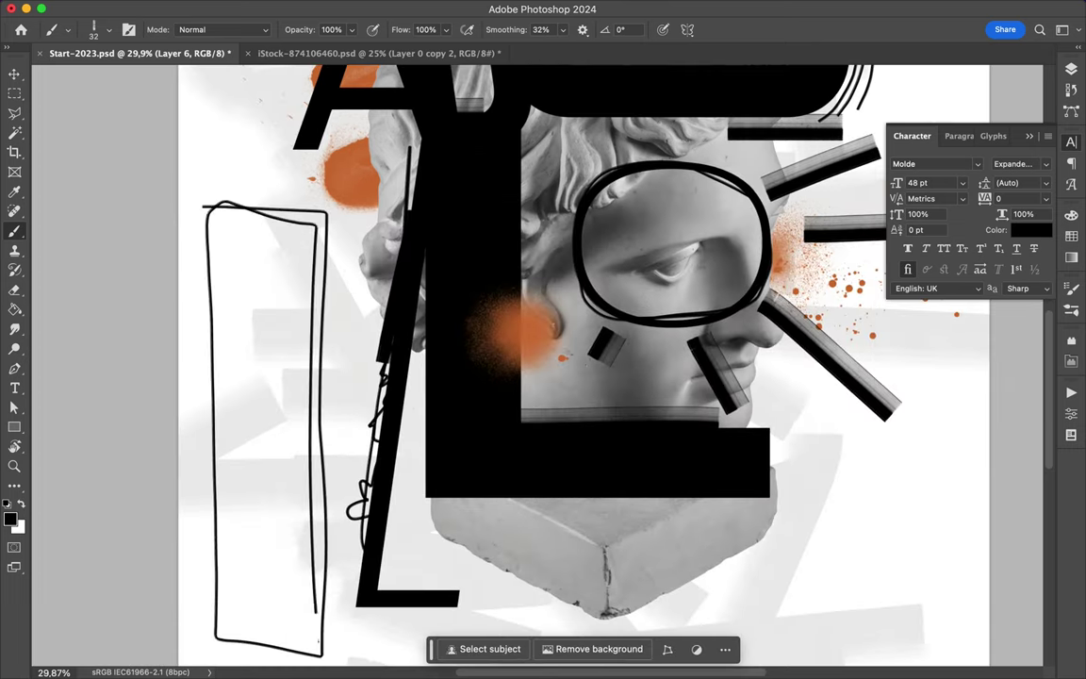
mouse_move(222, 648)
left_mouse_down()
mouse_move(226, 266)
mouse_move(321, 609)
mouse_move(222, 247)
mouse_move(325, 618)
left_mouse_up()
left_click_drag(286, 583, 215, 245)
mouse_move(318, 335)
left_mouse_down()
mouse_move(209, 514)
mouse_move(325, 217)
left_mouse_up()
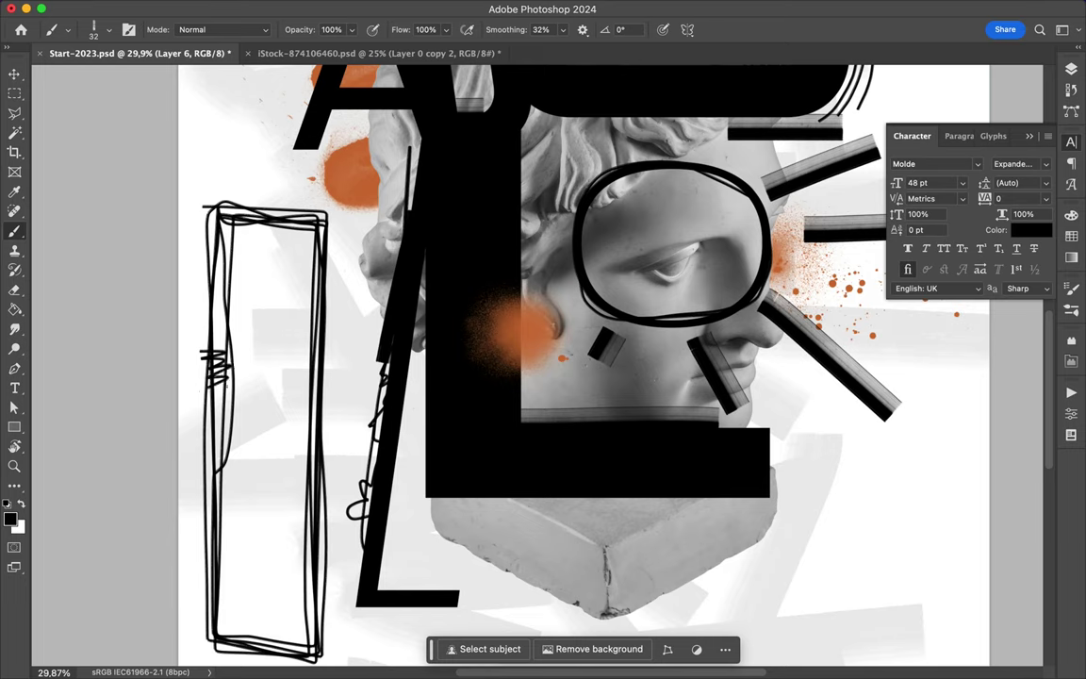
Add thin vertical pen lines over the L's stem.
scroll(543, 367, "right", 5)
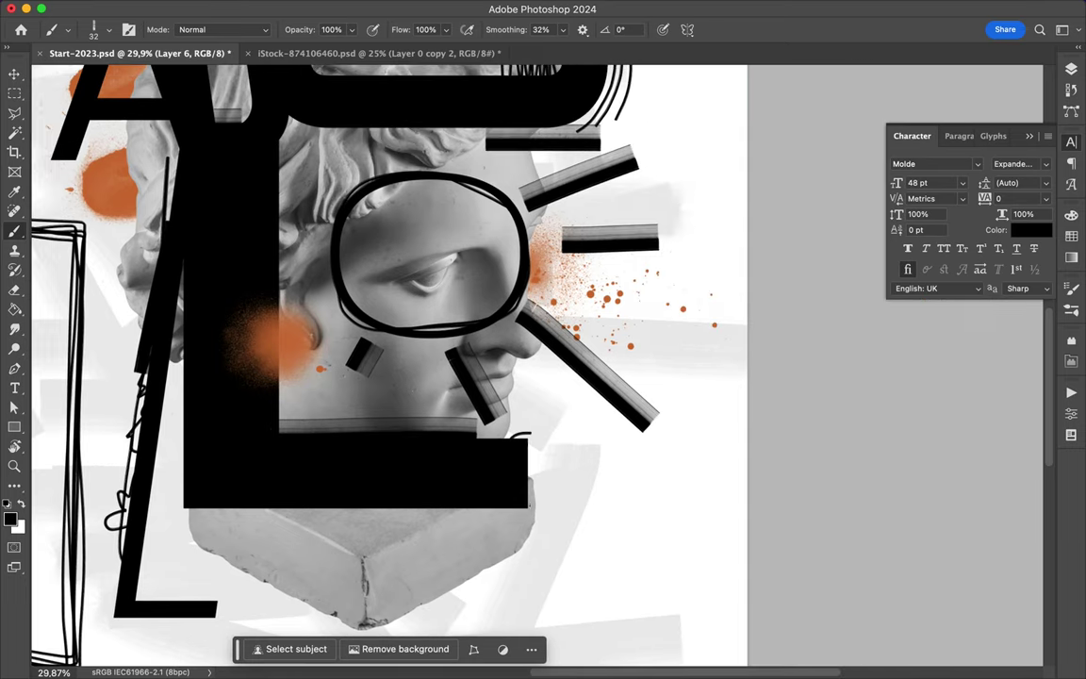
left_click_drag(294, 128, 285, 424)
left_click_drag(300, 193, 294, 415)
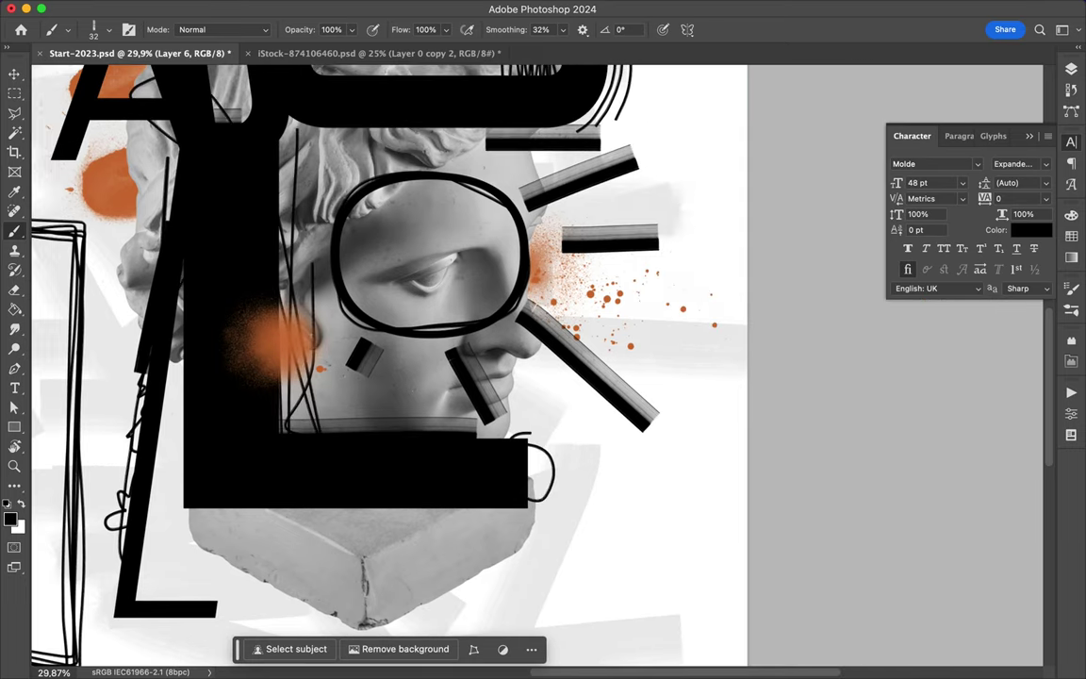
scroll(650, 231, "down", 5)
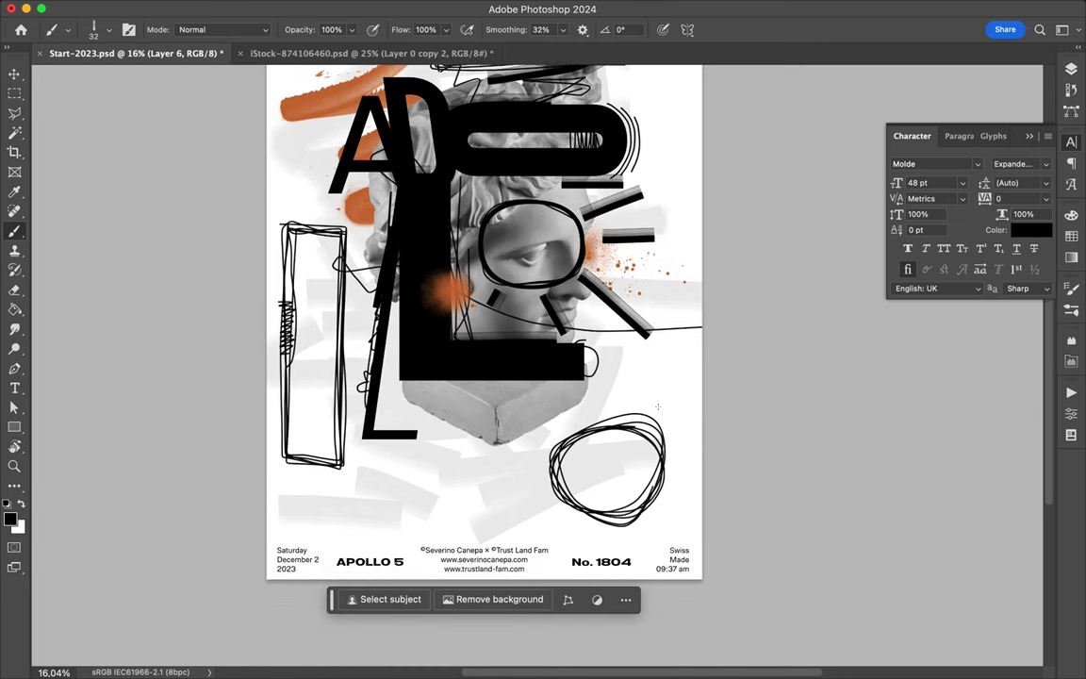
scroll(534, 476, "up", 2)
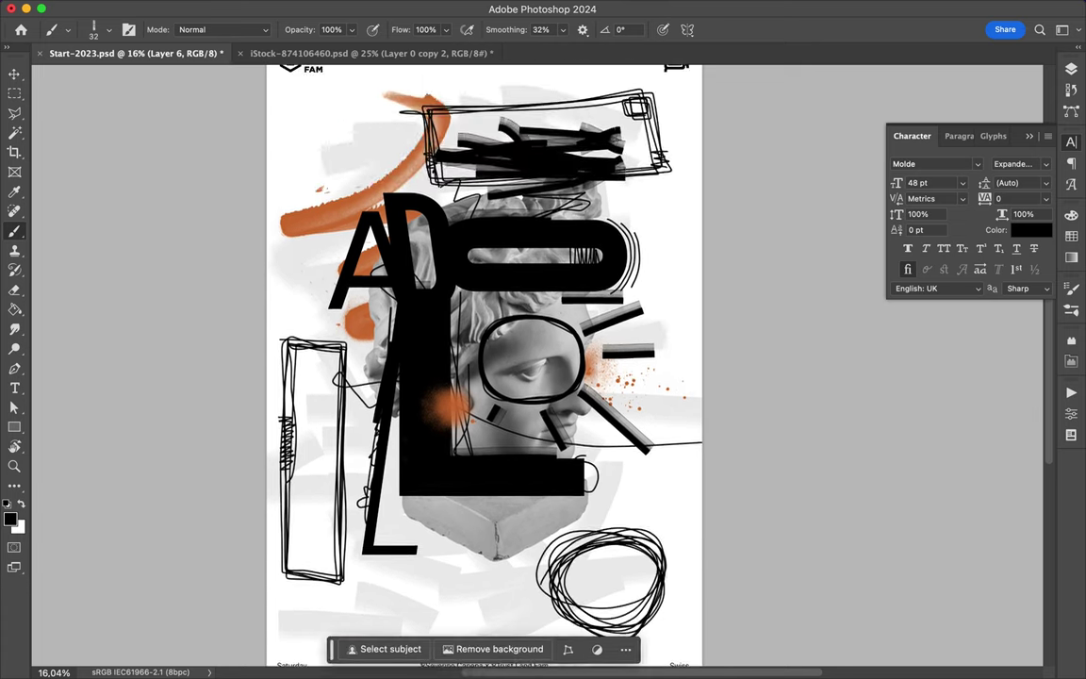
scroll(533, 476, "up", 2)
left_click(94, 30)
Choose the Just Spilling Ink brush preset.
left_click(127, 330)
scroll(192, 303, "down", 5)
scroll(141, 283, "down", 2)
left_click(141, 274)
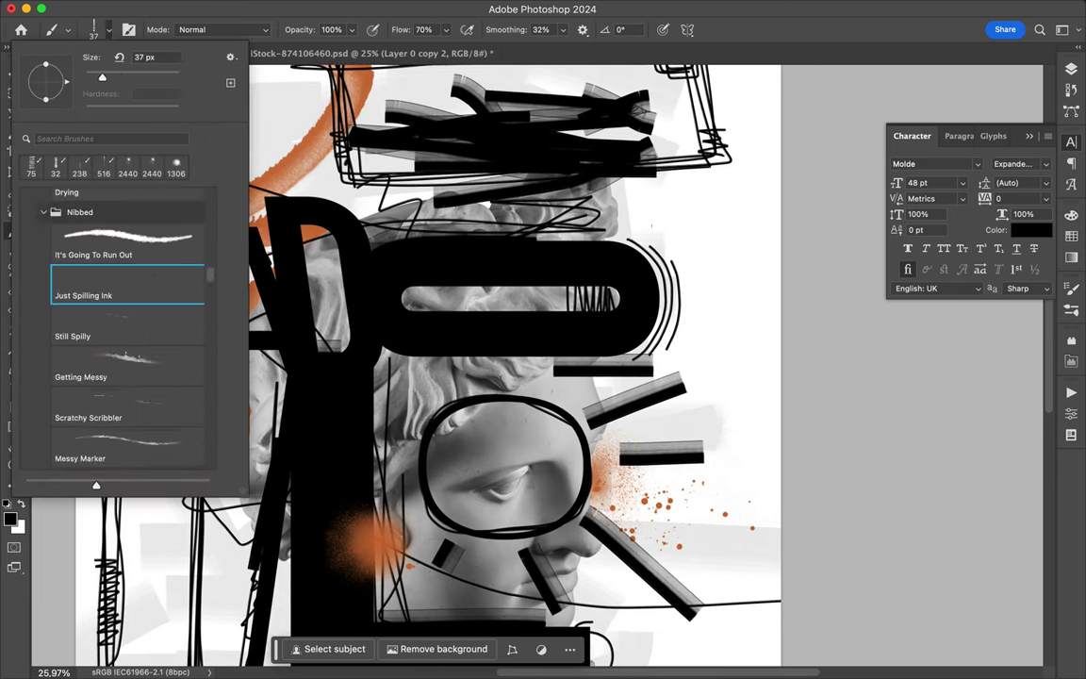
key("Return")
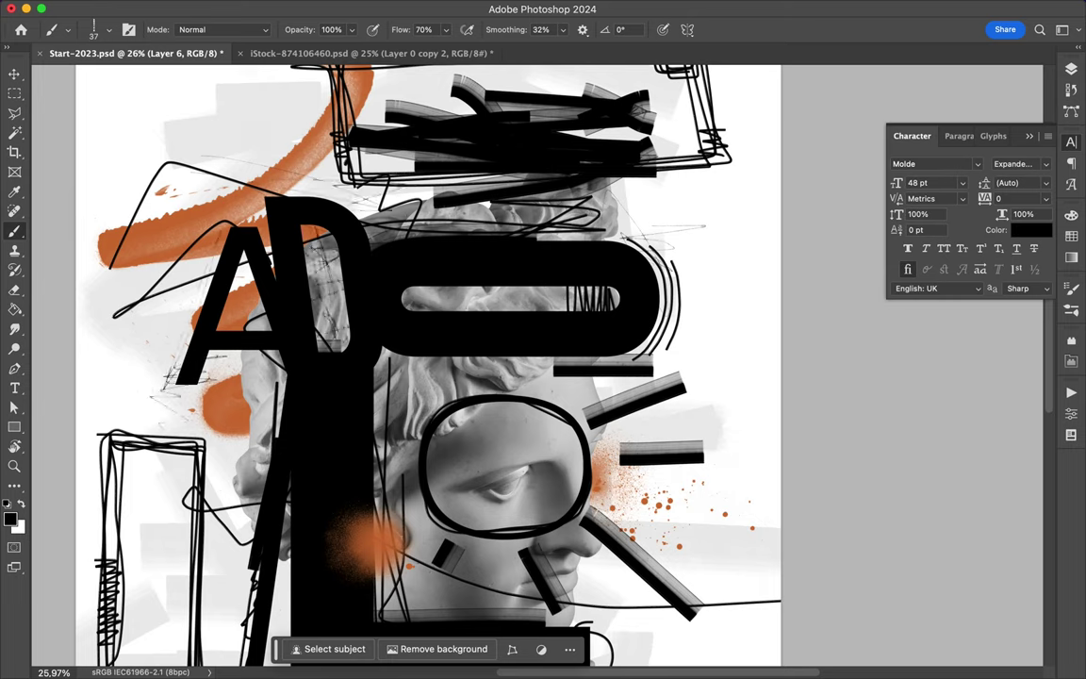
Scribble fine scratchy ink lines across the poster, then show the Layers panel with F7.
scroll(428, 364, "down", 5)
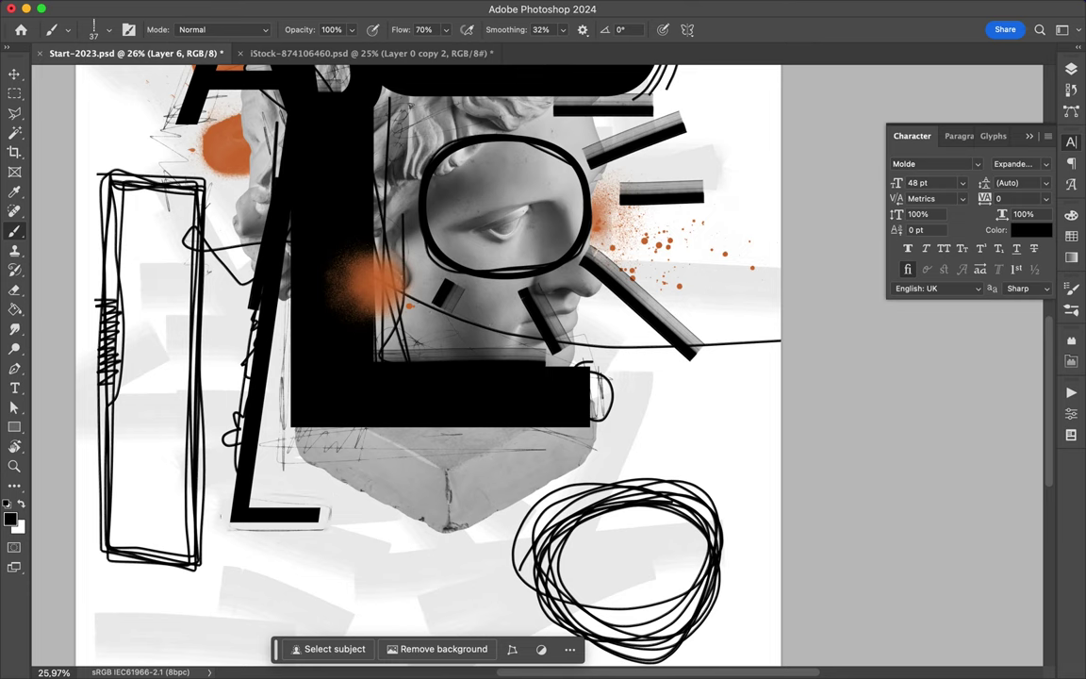
scroll(429, 363, "up", 5)
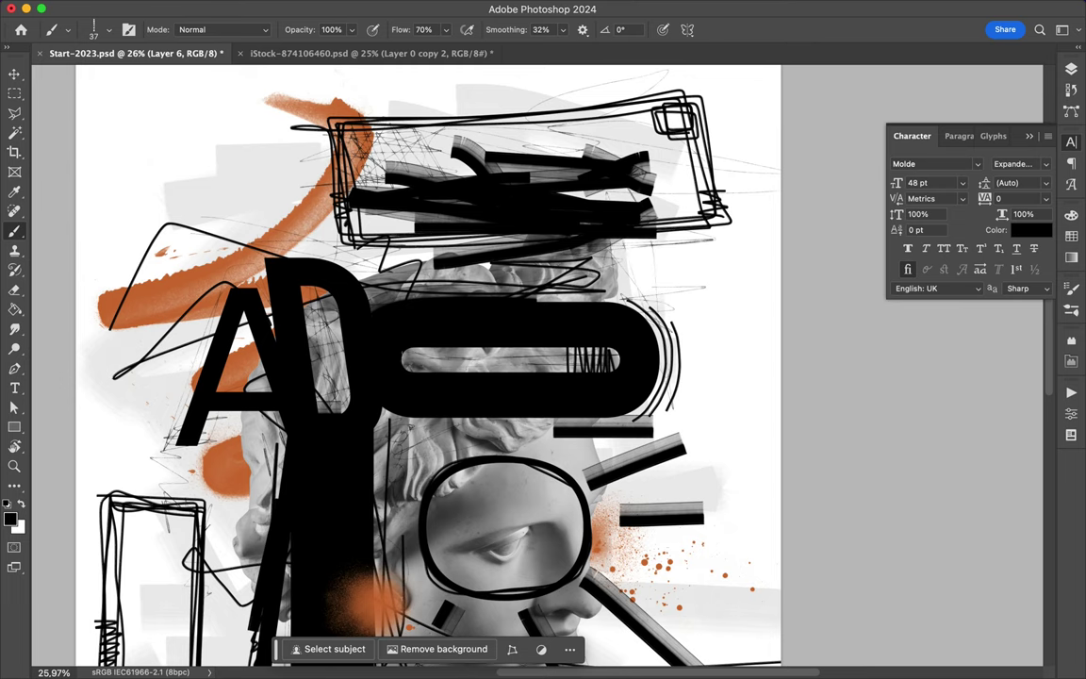
scroll(452, 367, "down", 5)
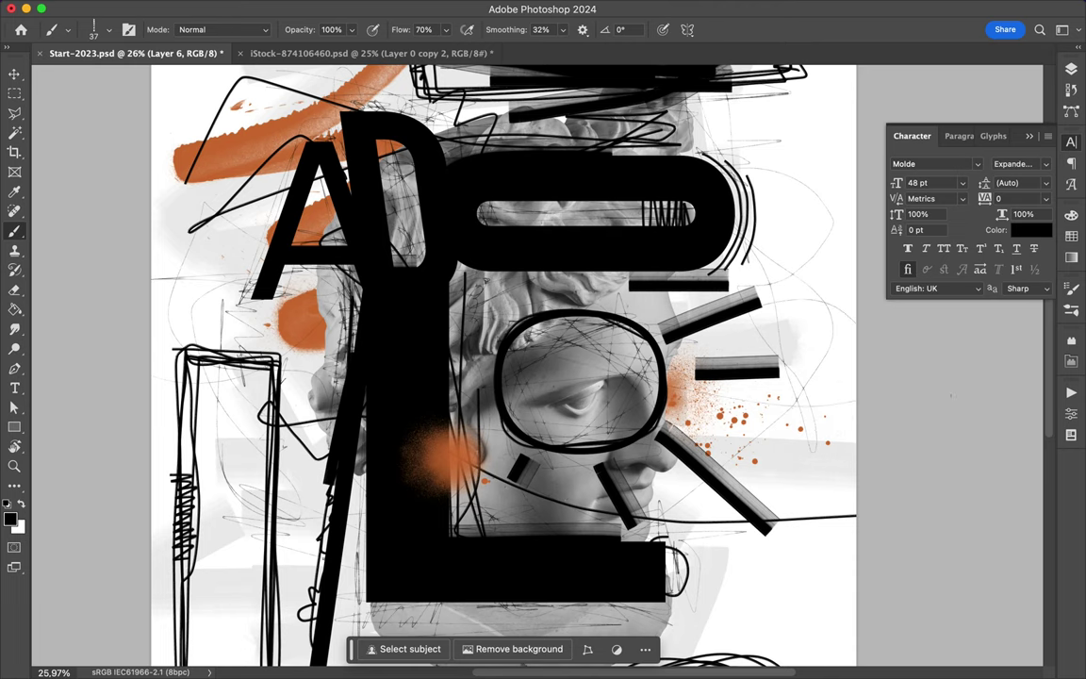
scroll(573, 334, "down", 5)
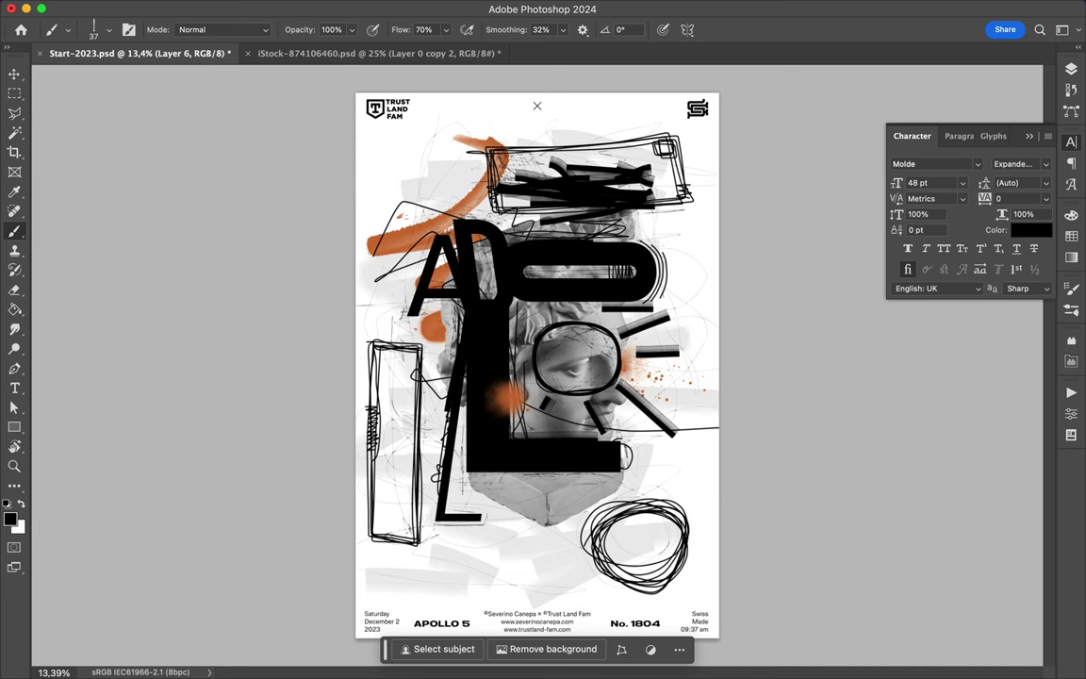
key("F7")
scroll(535, 363, "up", 3)
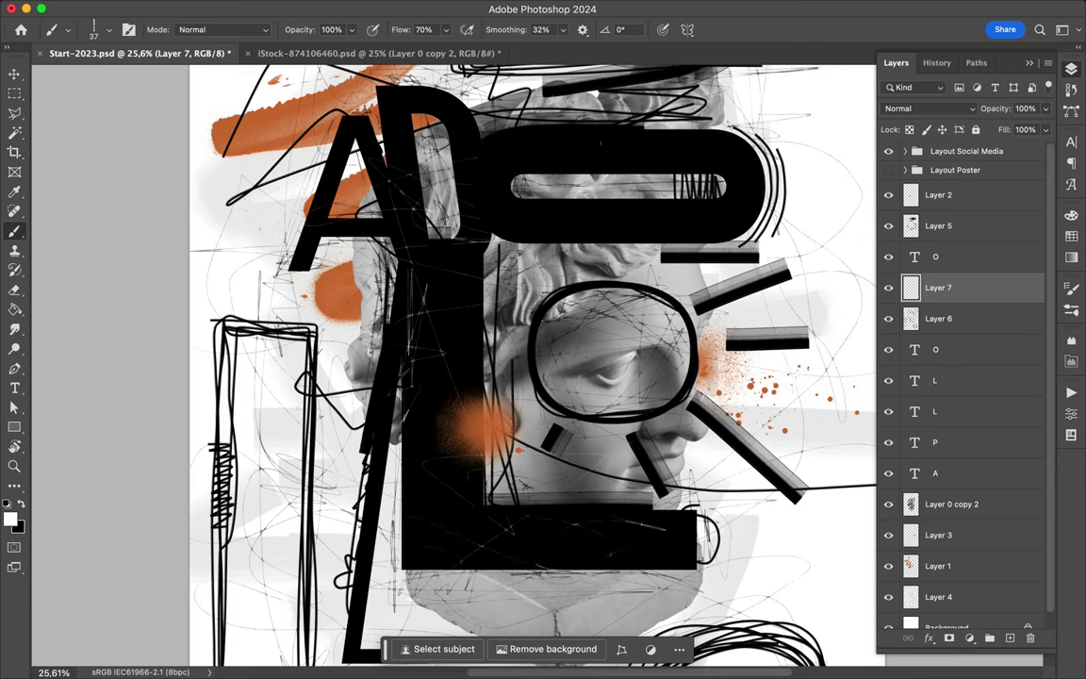
Move Layer 7 to the top, then select the DryBrush1 and Formless_grunge_stripe_06 brushes.
left_click_drag(983, 278, 933, 185)
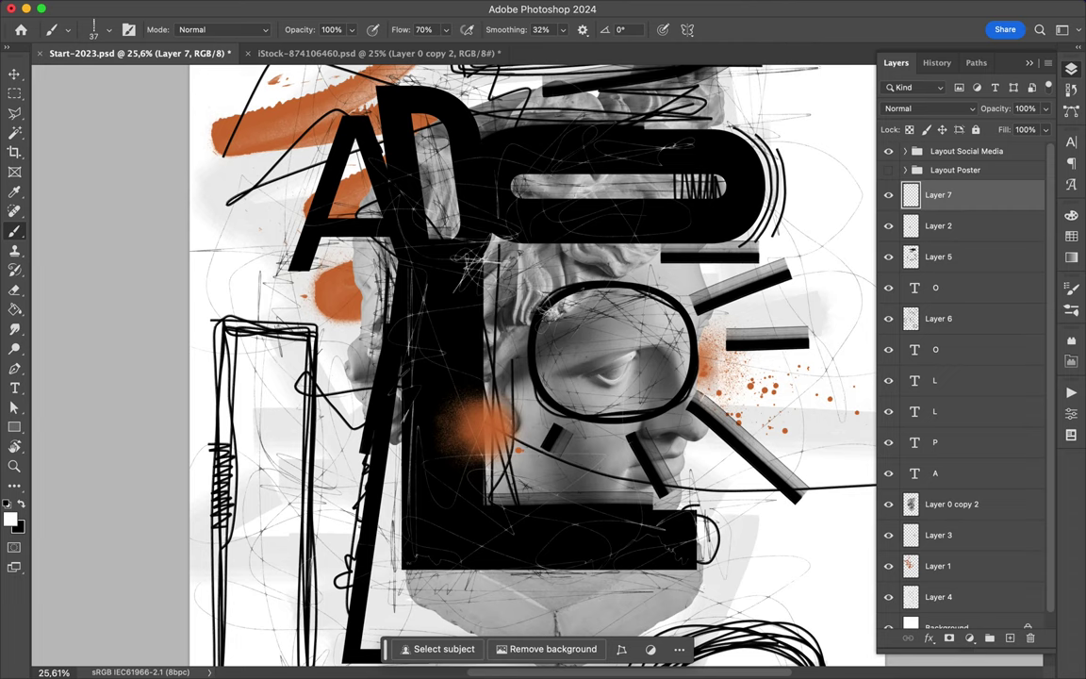
left_click(102, 30)
left_click(27, 216)
left_click(25, 290)
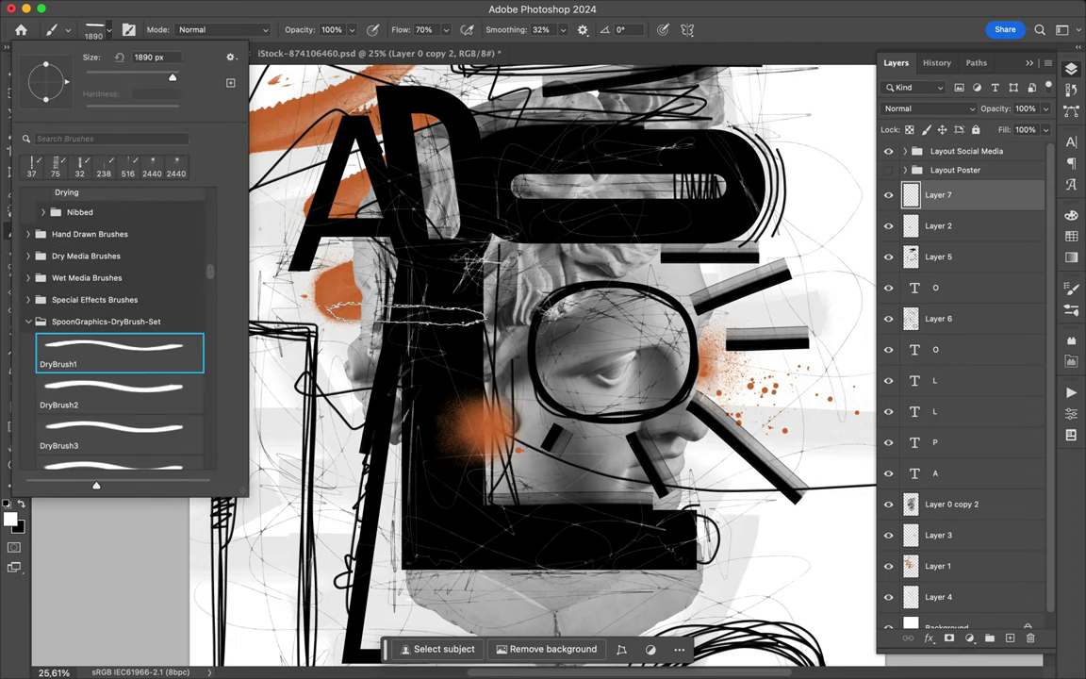
double_click(94, 351)
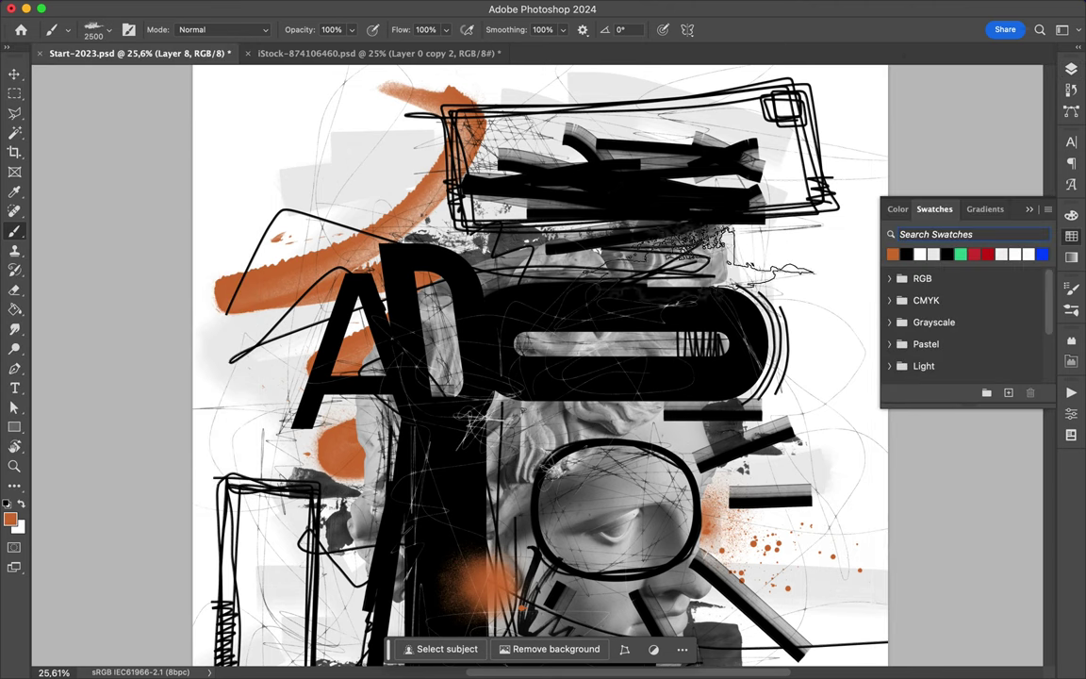
left_click(120, 28)
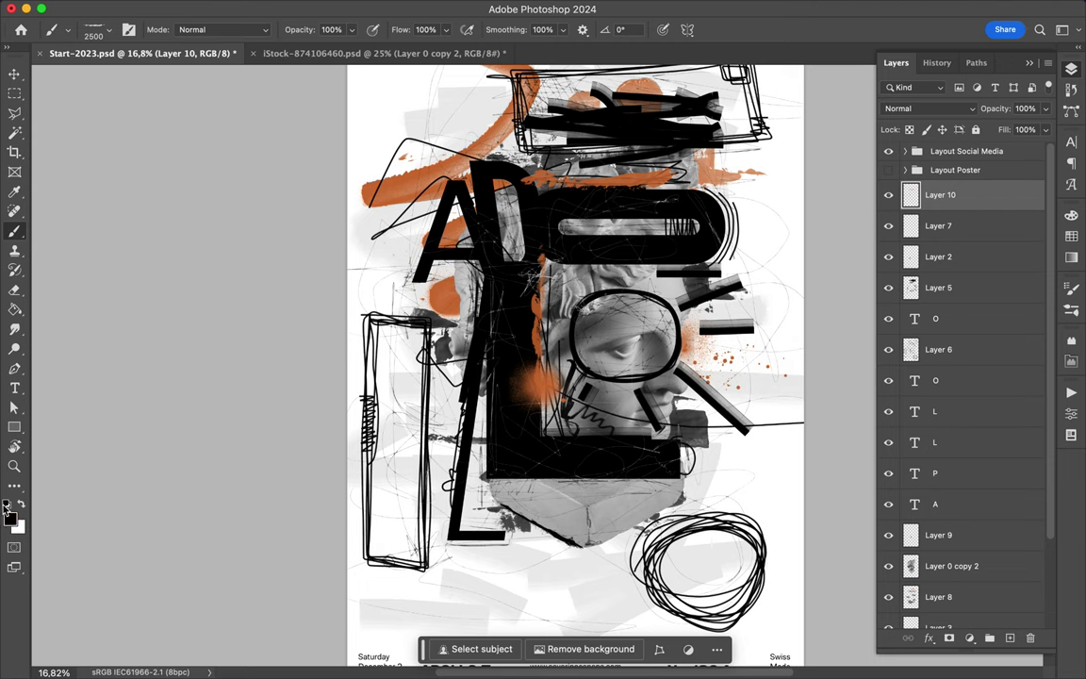
Choose a brush from the folds folder and rotate its tip angle.
left_click(109, 30)
scroll(120, 346, "down", 5)
scroll(95, 321, "down", 5)
left_click(25, 304)
left_click(27, 319)
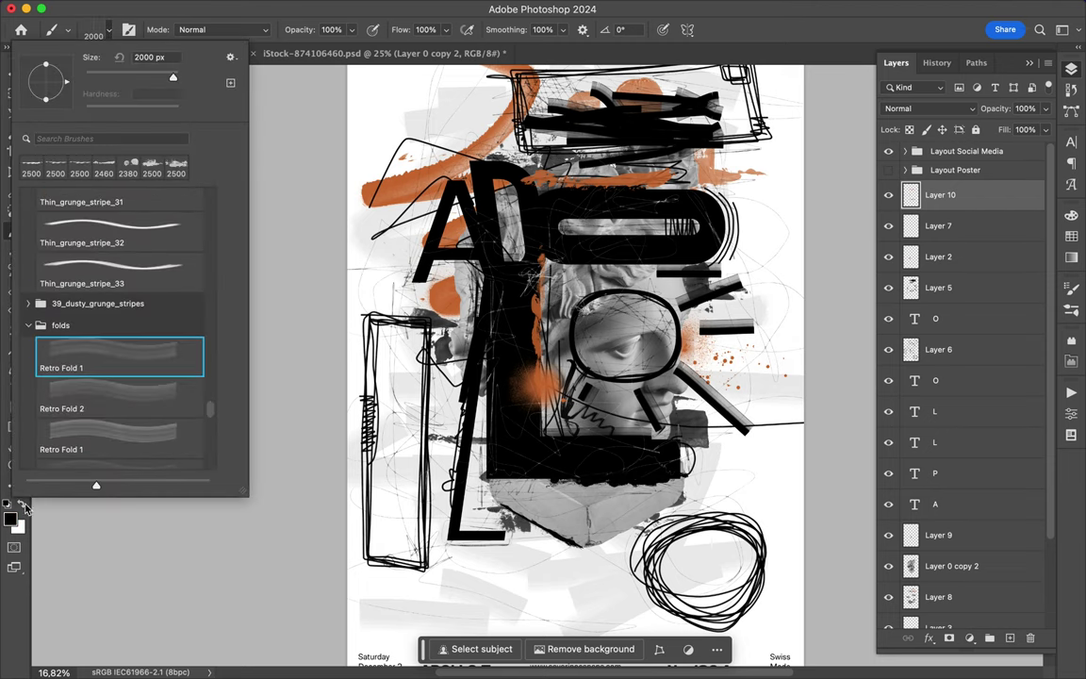
left_click(110, 29)
key("Return")
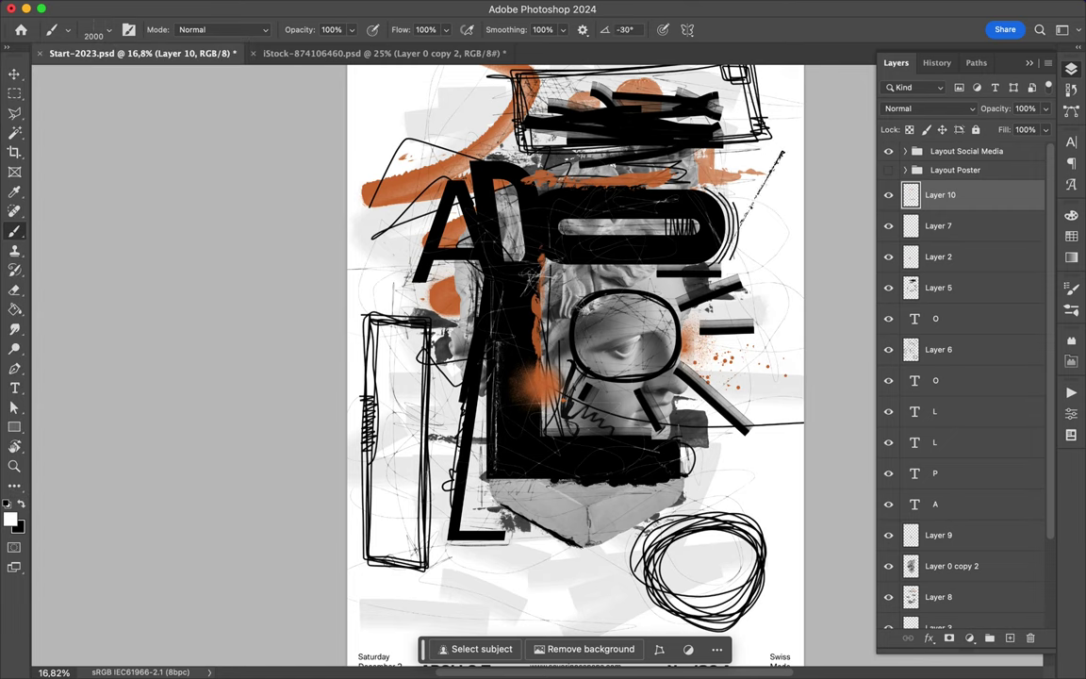
Choose a 429 px brush from the LetterPress-Brushes folder.
left_click(108, 29)
left_click(27, 325)
left_click(33, 391)
left_click(113, 415)
left_click(104, 450)
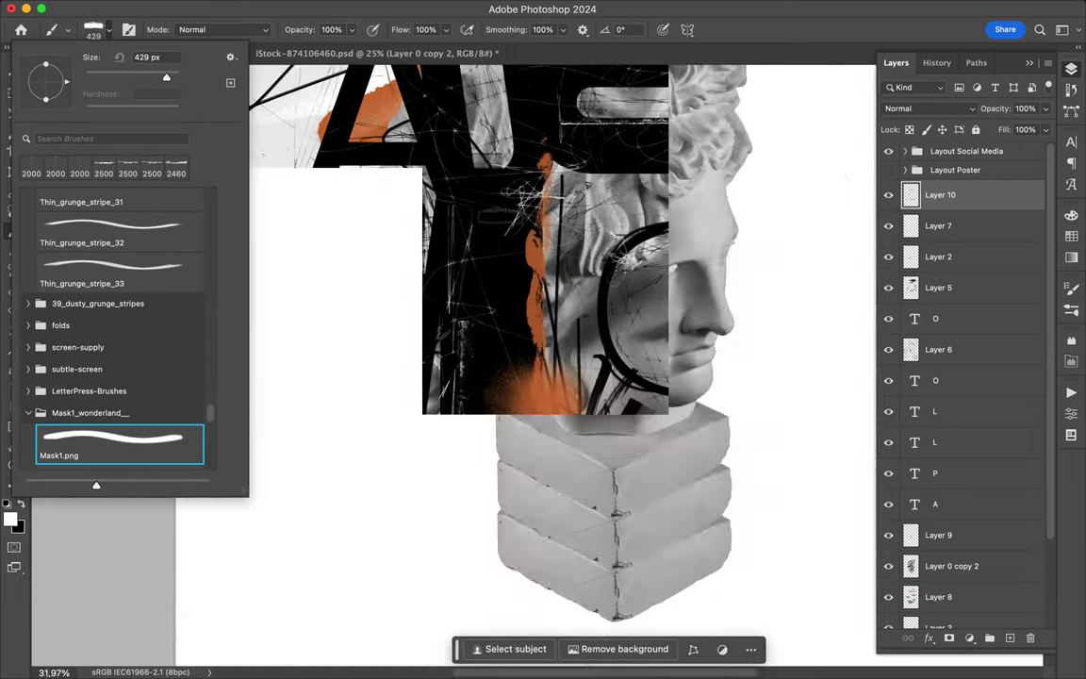
key("Return")
Stamp white mask strokes onto the poster with the Mask2 brush at 326 px.
left_click(94, 30)
left_click(28, 411)
left_click(117, 387)
key("Return")
left_click(94, 30)
left_click(129, 425)
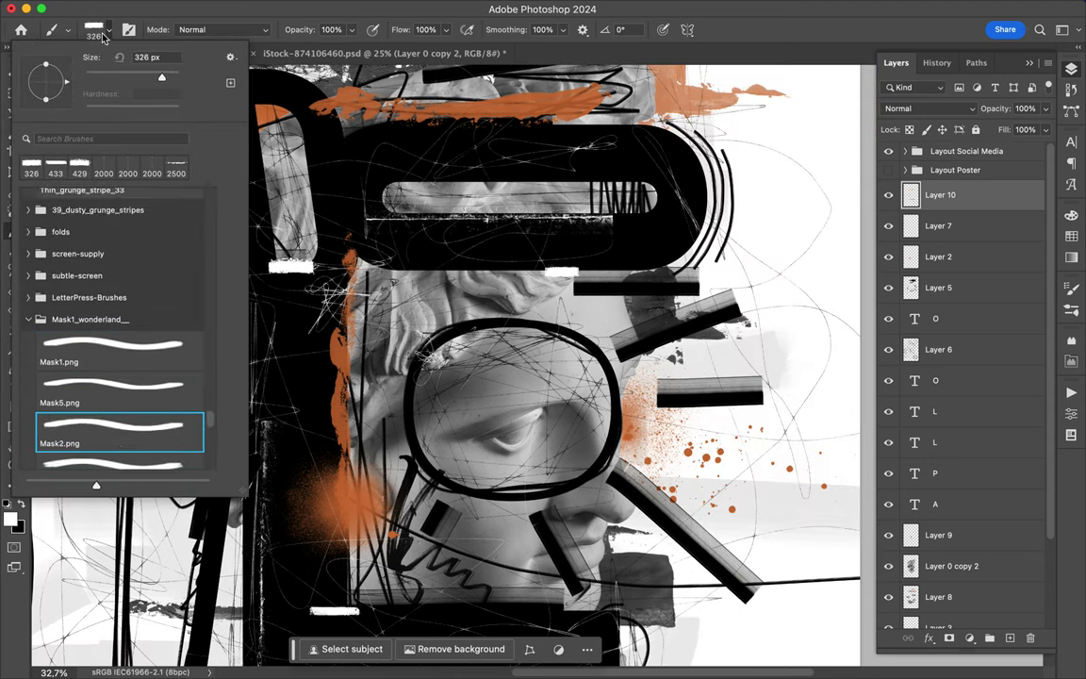
left_click(113, 377)
key("Return")
left_click(94, 29)
key("Return")
key("ctrl+0")
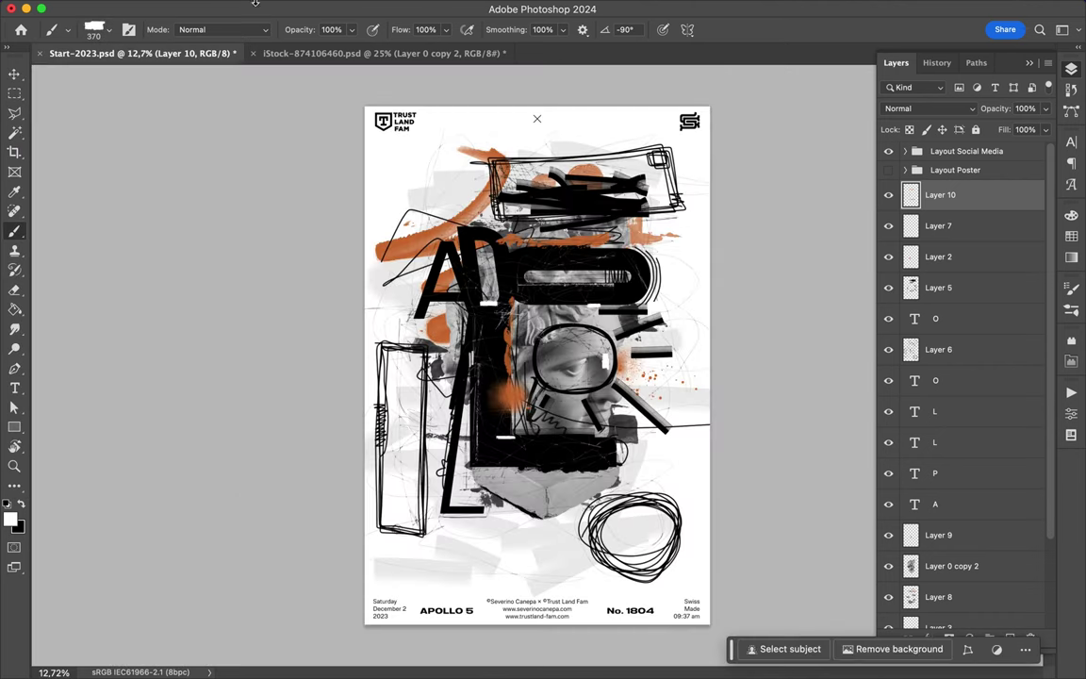
Pick a large SSS grunge brush and add Layer 11 below the A layer.
left_click(94, 29)
scroll(104, 377, "down", 3)
left_click(103, 416)
key("Return")
left_click(94, 29)
double_click(113, 448)
left_click(938, 380)
key("ctrl+shift+alt+n")
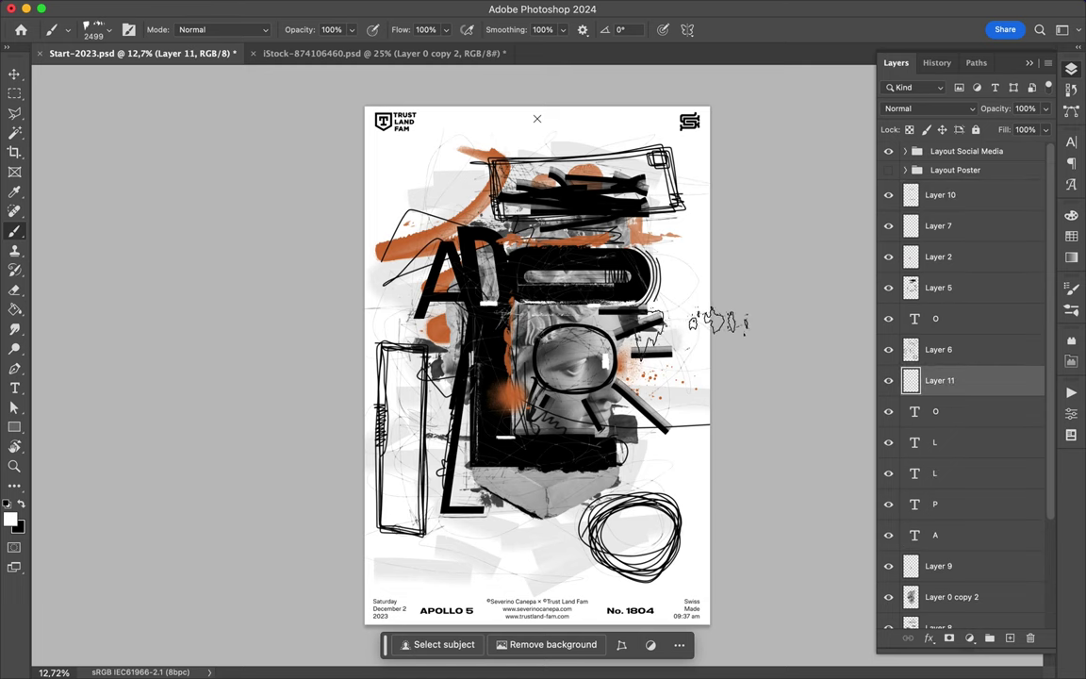
key("ctrl+bracketleft")
key("ctrl+bracketleft")
key("ctrl+bracketleft")
Select Layer 10 and choose the DSC_4052 grunge brush.
left_click(94, 29)
scroll(122, 377, "down", 1)
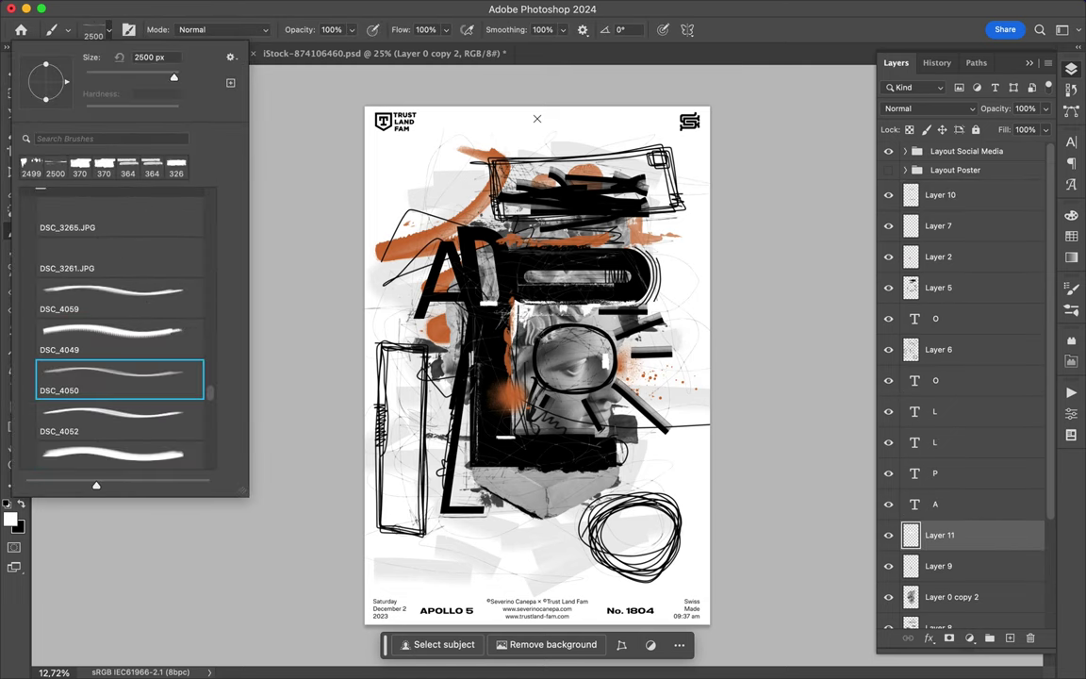
left_click(940, 194)
left_click(224, 29)
left_click(94, 29)
left_click(120, 419)
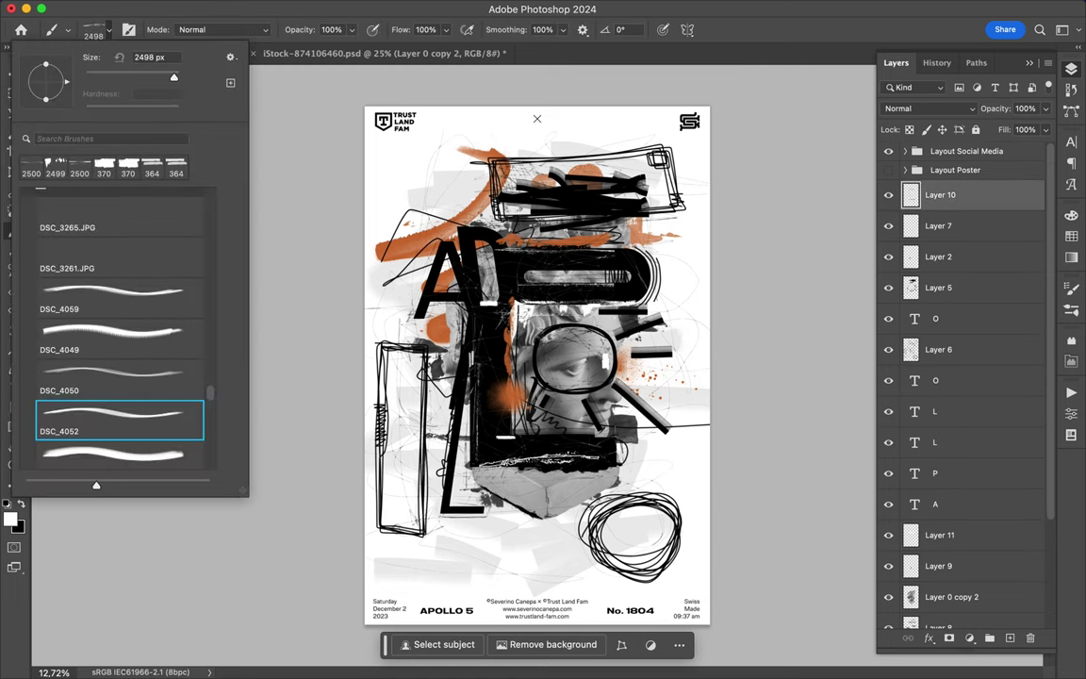
double_click(113, 454)
Stamp a white DSC_3916.JPG texture, then set a vertical 1669 px brush tip.
left_click(94, 30)
left_click(95, 363)
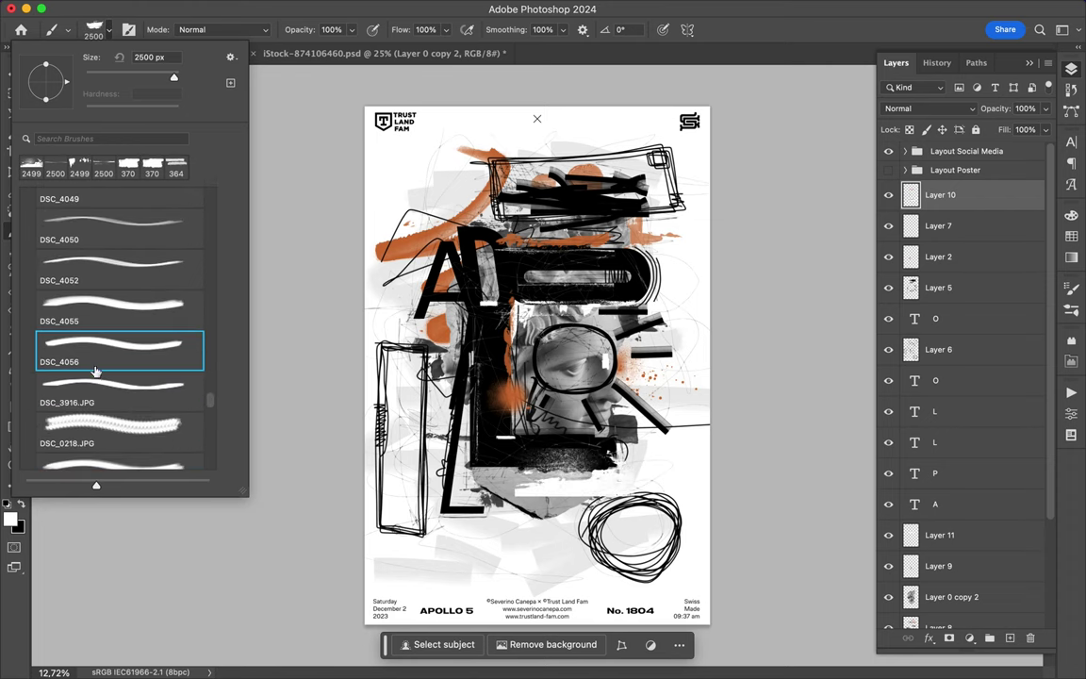
left_click(104, 388)
left_click(1071, 236)
key("shift+Left")
key("shift+Left")
key("shift+Left")
left_click(101, 33)
double_click(113, 424)
left_click(1070, 68)
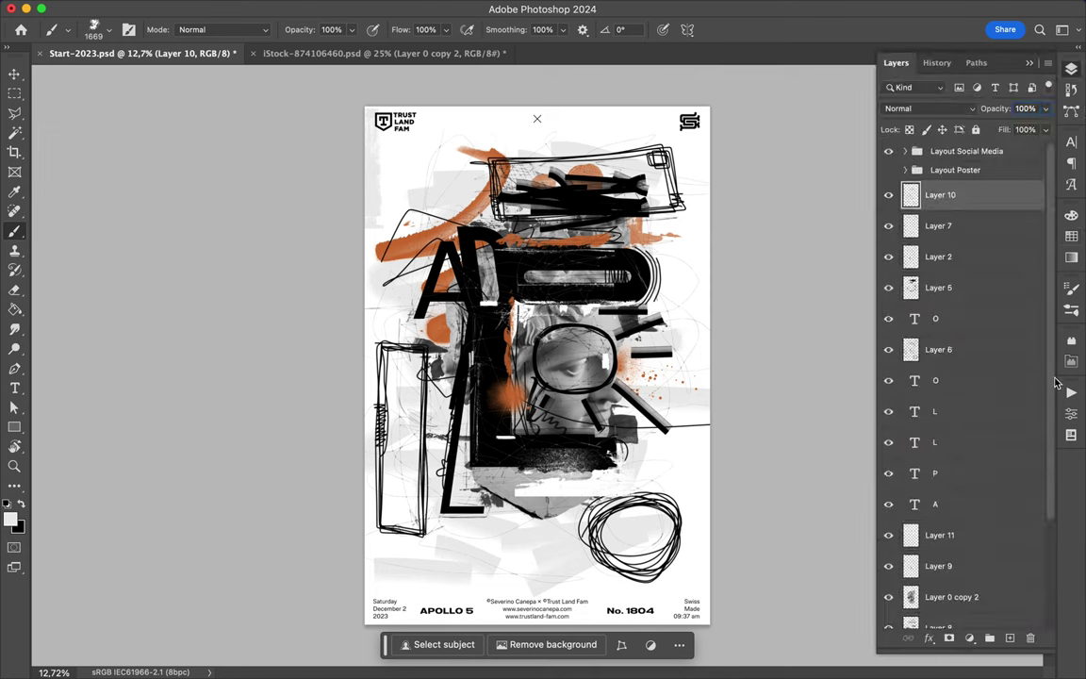
scroll(961, 377, "down", 5)
Choose the scratchy DSC_0218.JPG grunge brush at 1500 px.
left_click(94, 29)
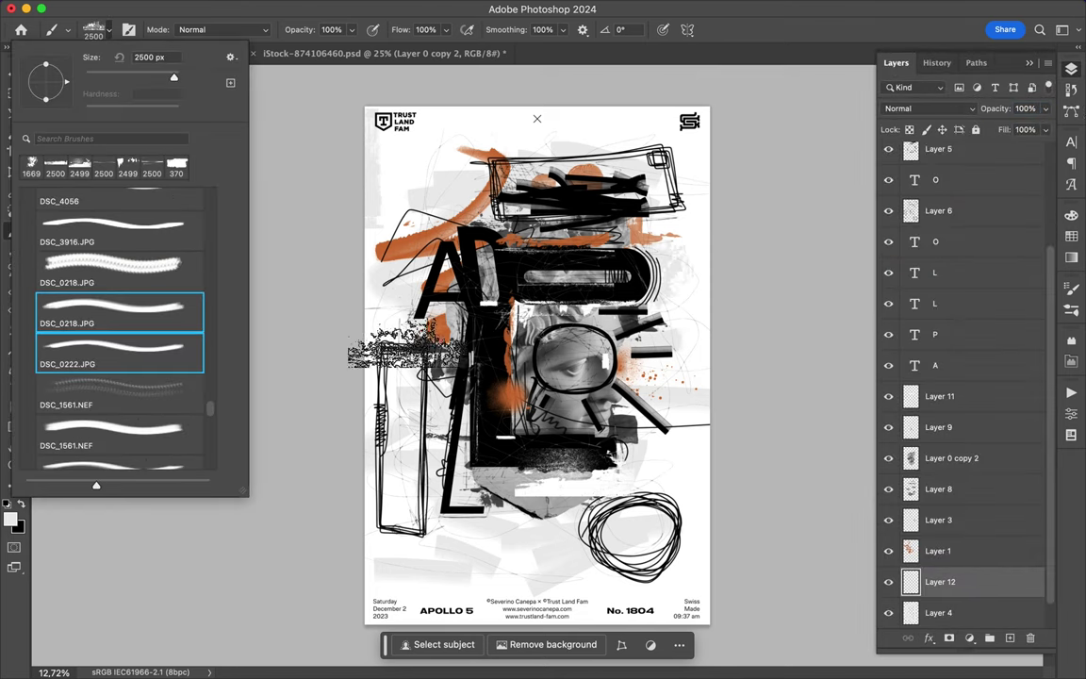
double_click(103, 321)
left_click(94, 29)
double_click(104, 391)
scroll(1028, 392, "up", 3)
Choose the DSC_1561.NEF brush with its tip rotated to about 105°.
left_click(94, 29)
scroll(113, 330, "down", 2)
left_click(120, 342)
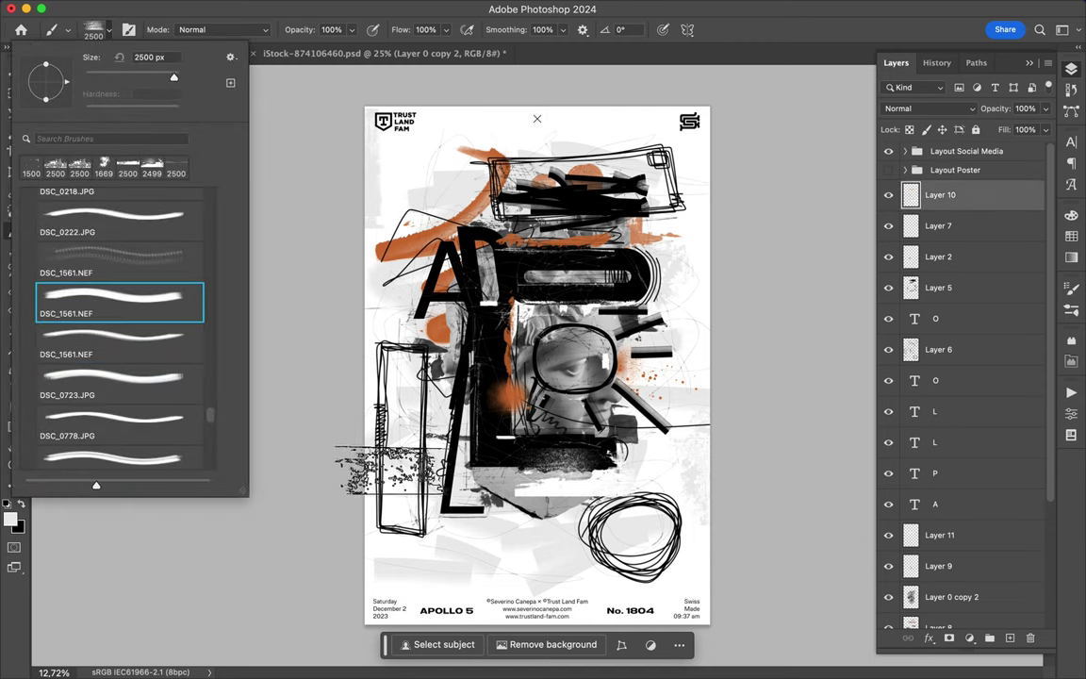
left_click(356, 394)
key("shift+Left")
key("shift+Left")
key("shift+Left")
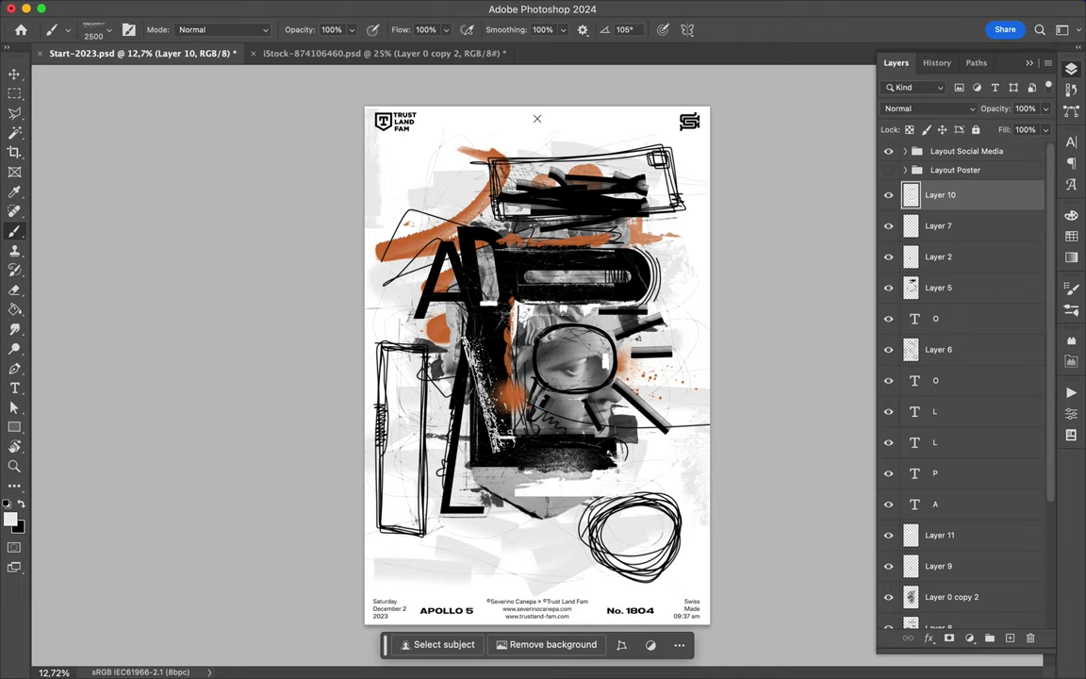
Set the brush tip angle to 90° and choose the DSC_0723.JPG grunge brush.
scroll(537, 117, "up", 5)
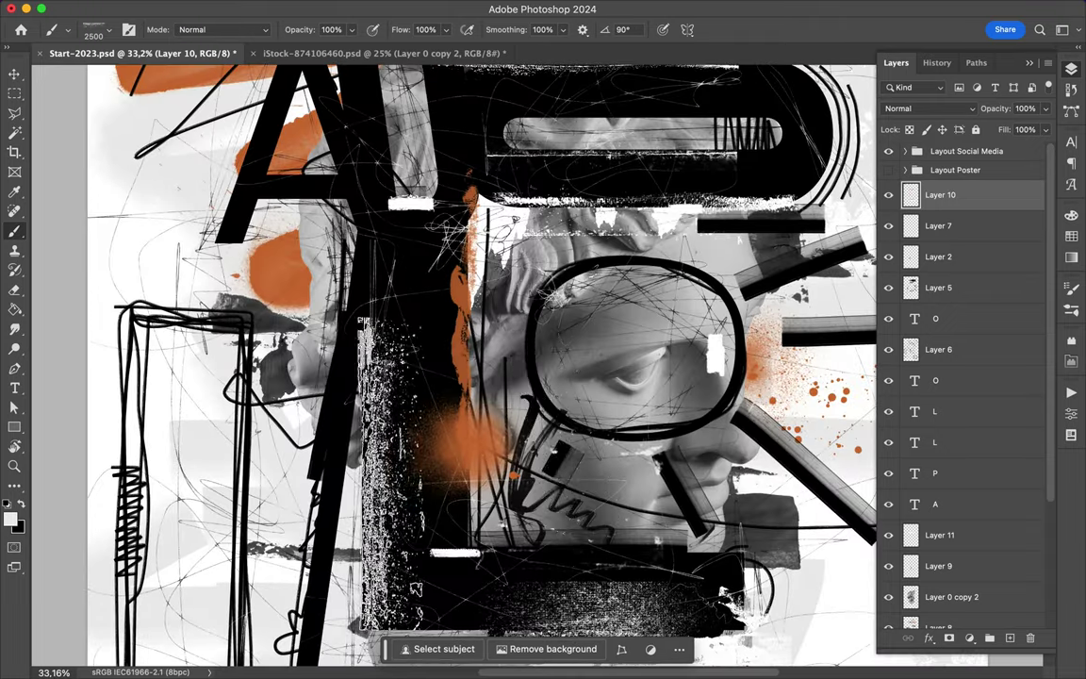
scroll(537, 118, "down", 5)
key("shift+Right")
left_click(66, 29)
left_click(94, 383)
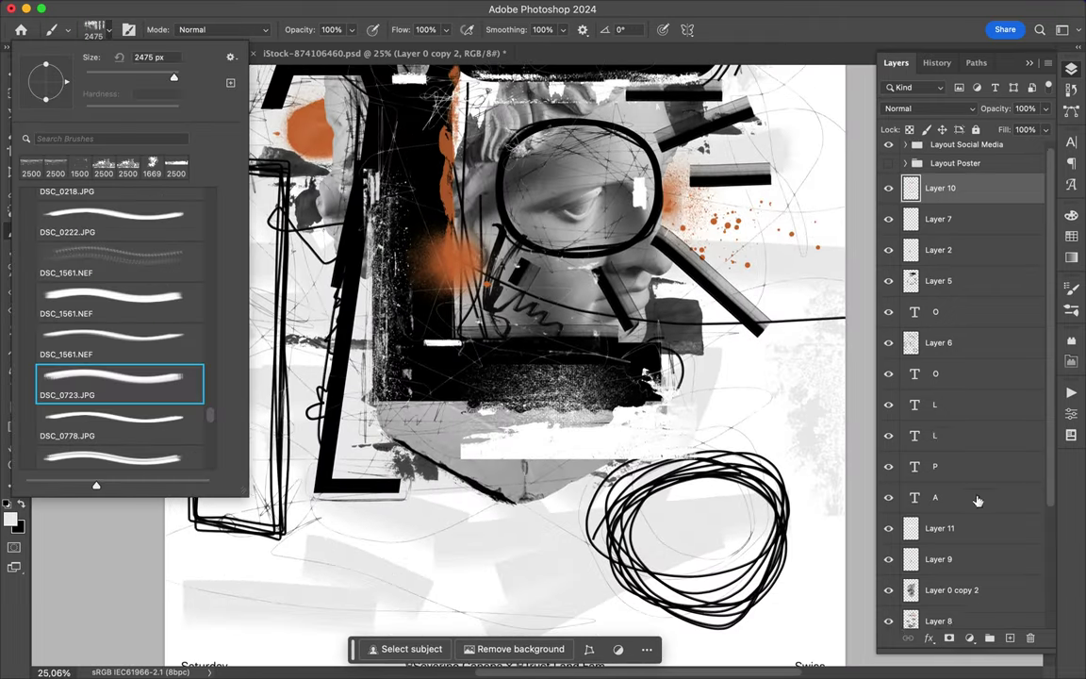
Move Layer 13 above Layer 12 and add a new layer above Layer 0 copy 2.
left_click_drag(940, 520, 951, 504)
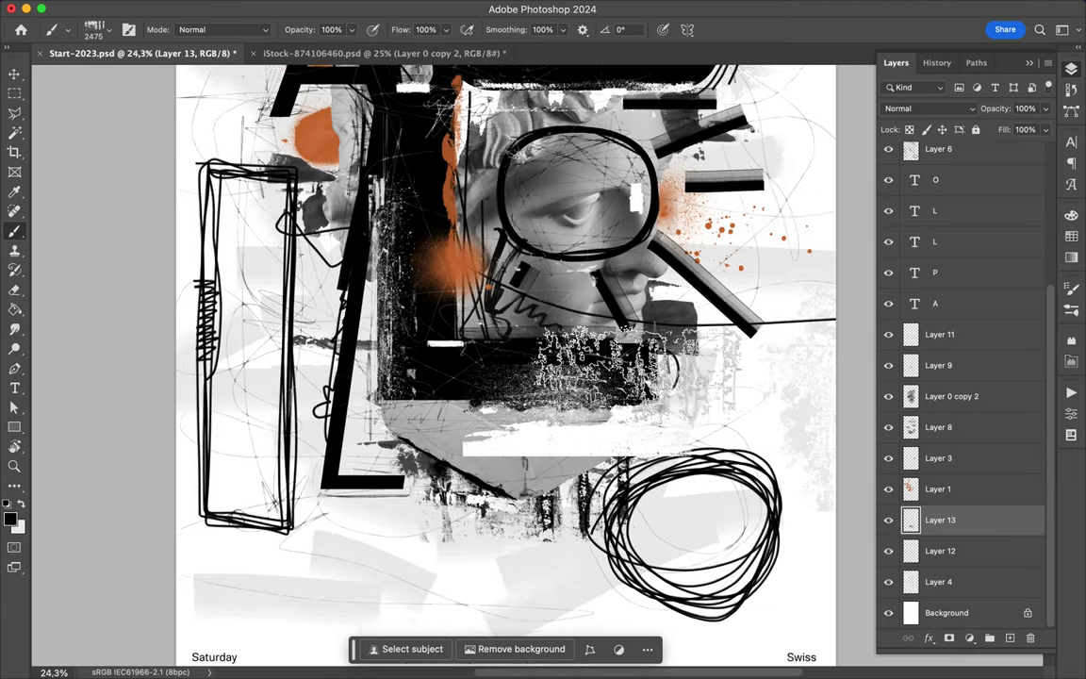
scroll(538, 358, "down", 5)
left_click(66, 30)
key("Return")
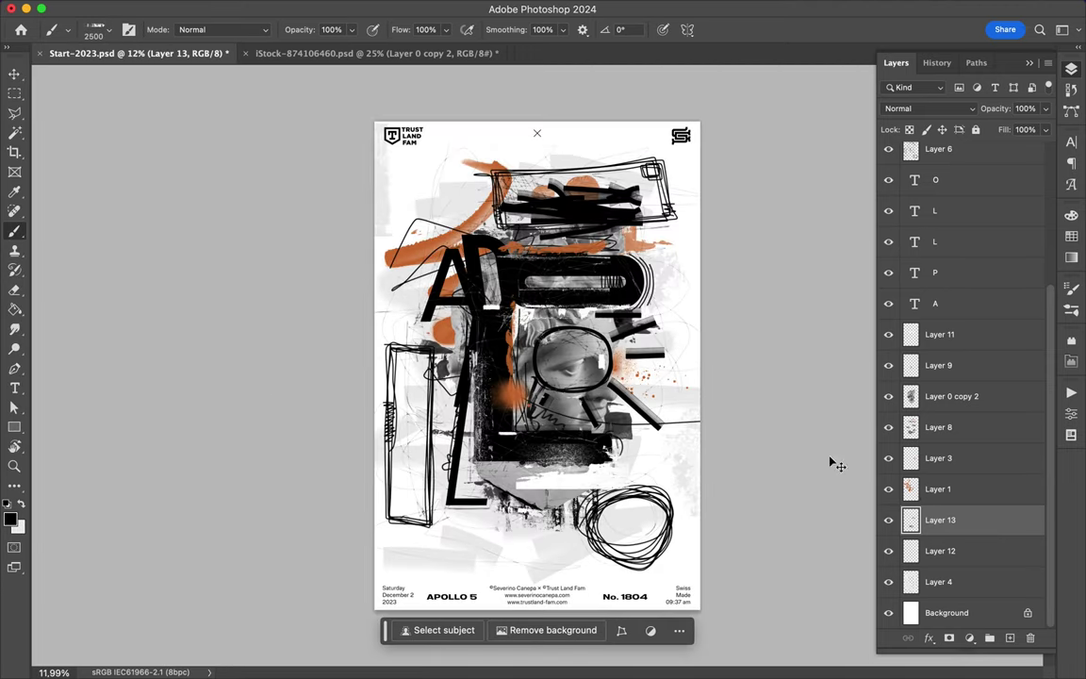
key("ctrl+shift+alt+n")
Try several grunge photo brushes, settling on the DSC_3893 brush.
left_click(104, 33)
left_click(104, 33)
scroll(637, 363, "up", 5)
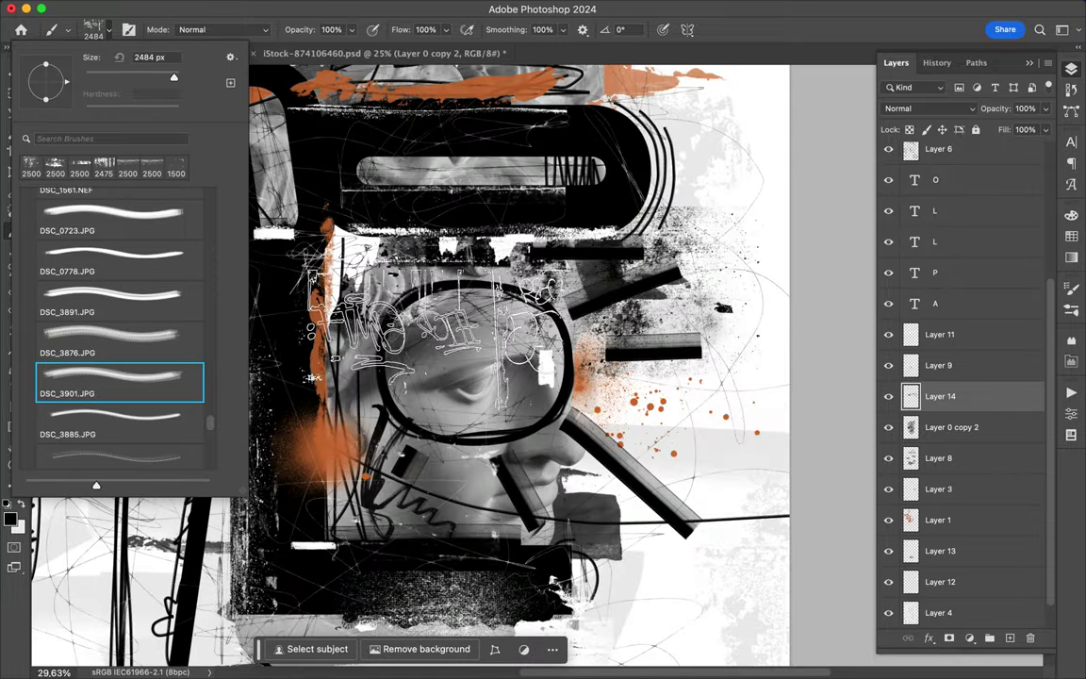
left_click(104, 33)
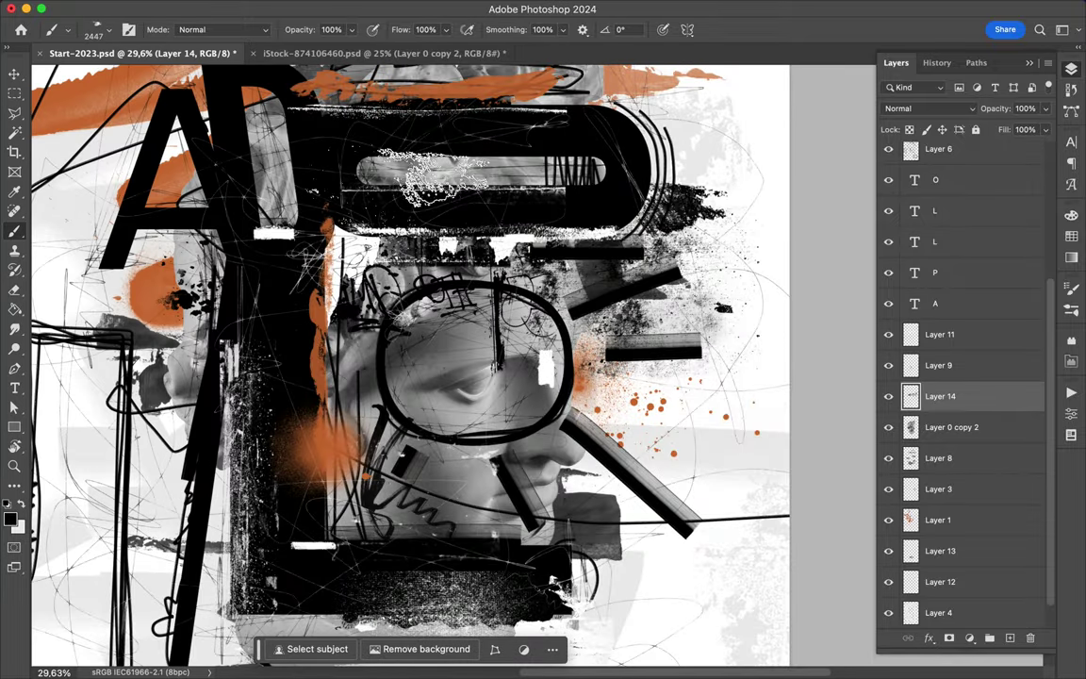
scroll(410, 358, "down", 3)
left_click(104, 33)
left_click(104, 33)
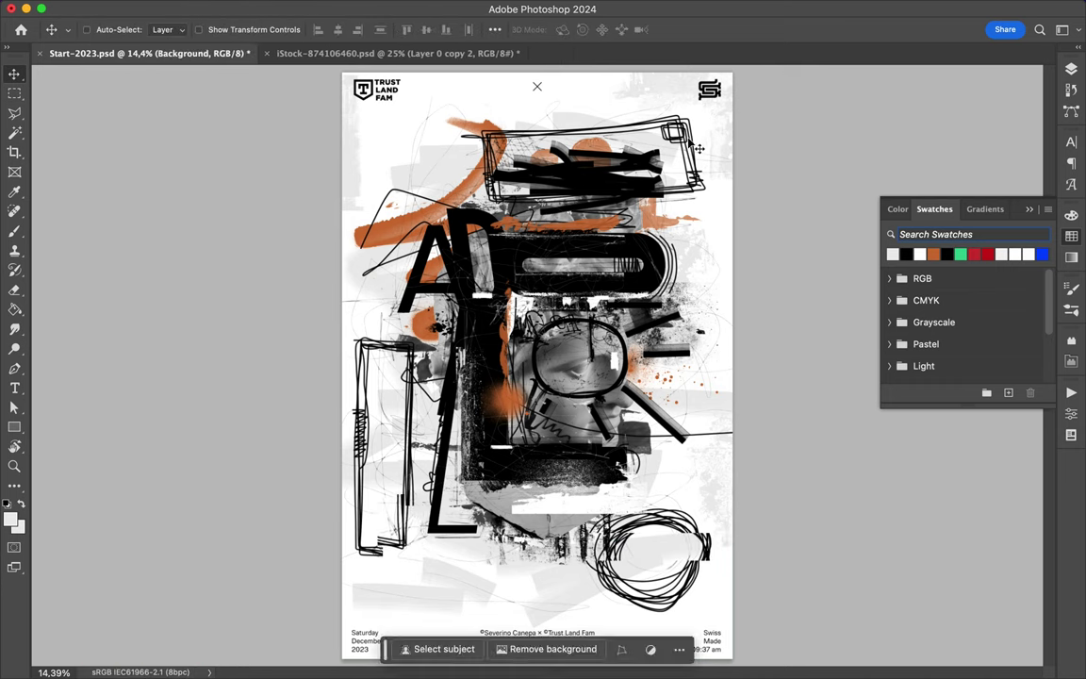
On Layer 6, marquee-select the grey texture at the poster's top right.
key("m")
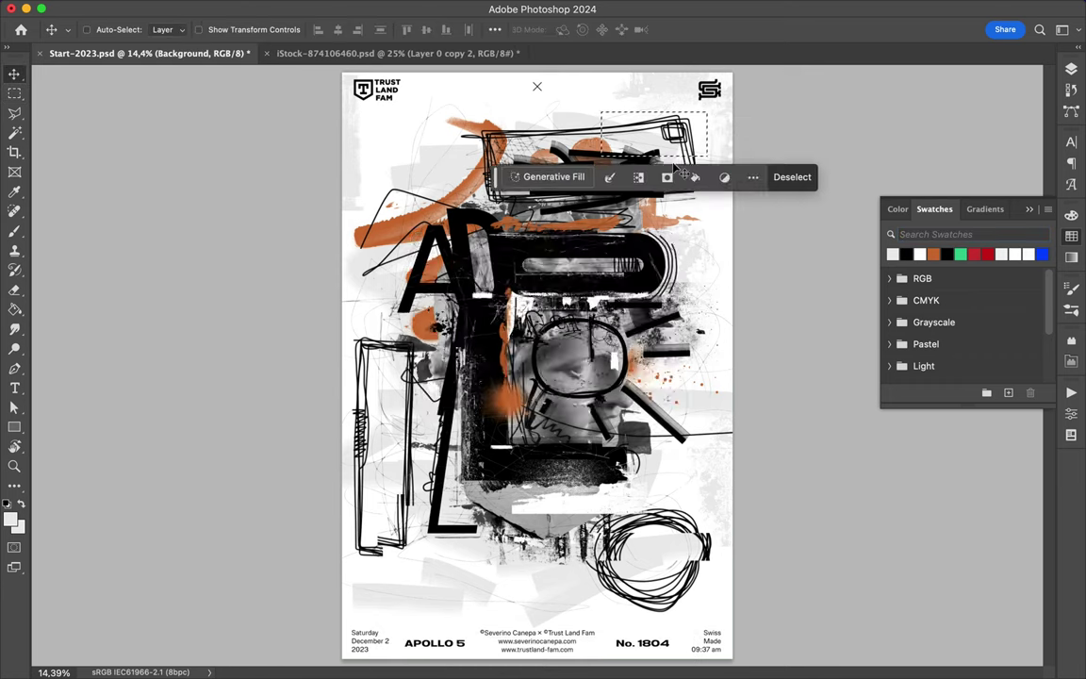
scroll(683, 290, "up", 3)
key("F7")
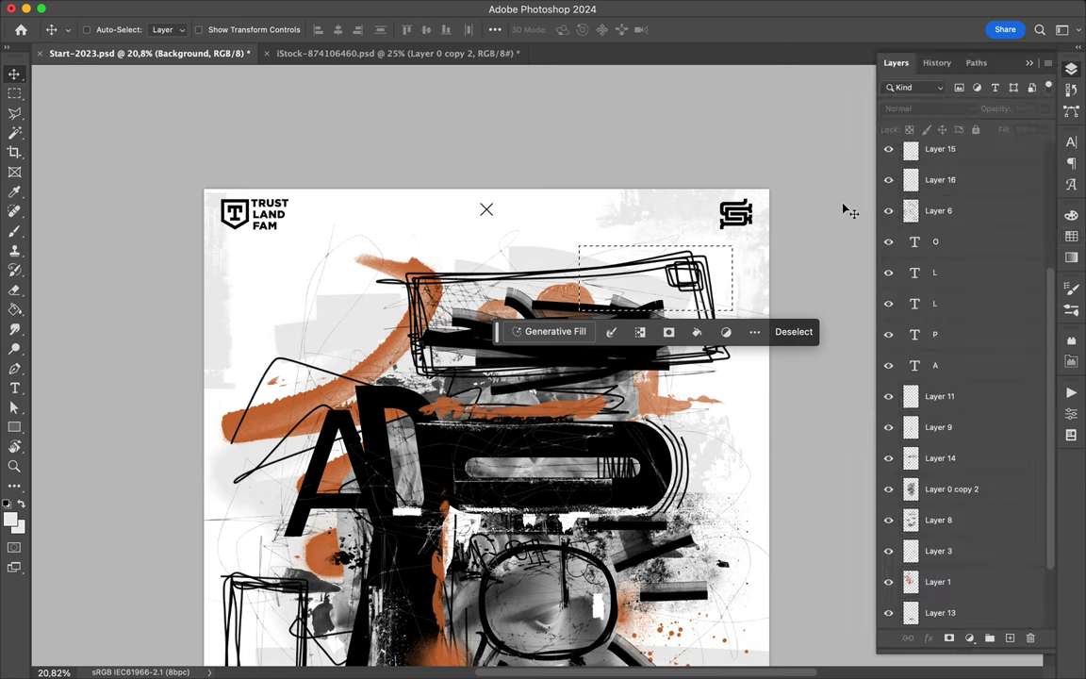
key("m")
key("ctrl+d")
left_click(623, 262, "ctrl")
left_click_drag(183, 221, 751, 315)
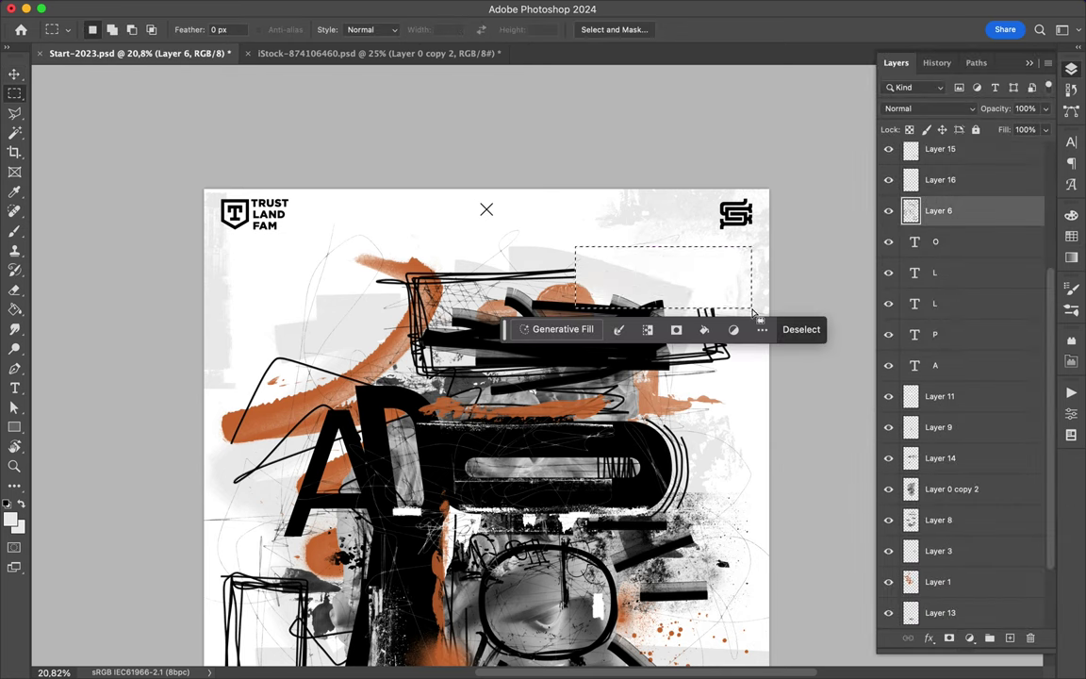
Copy the texture to a new layer, nudge it into place, and duplicate that layer.
key("ctrl+j")
key("v")
left_click_drag(716, 267, 718, 264)
scroll(718, 264, "down", 3)
key("ctrl+j")
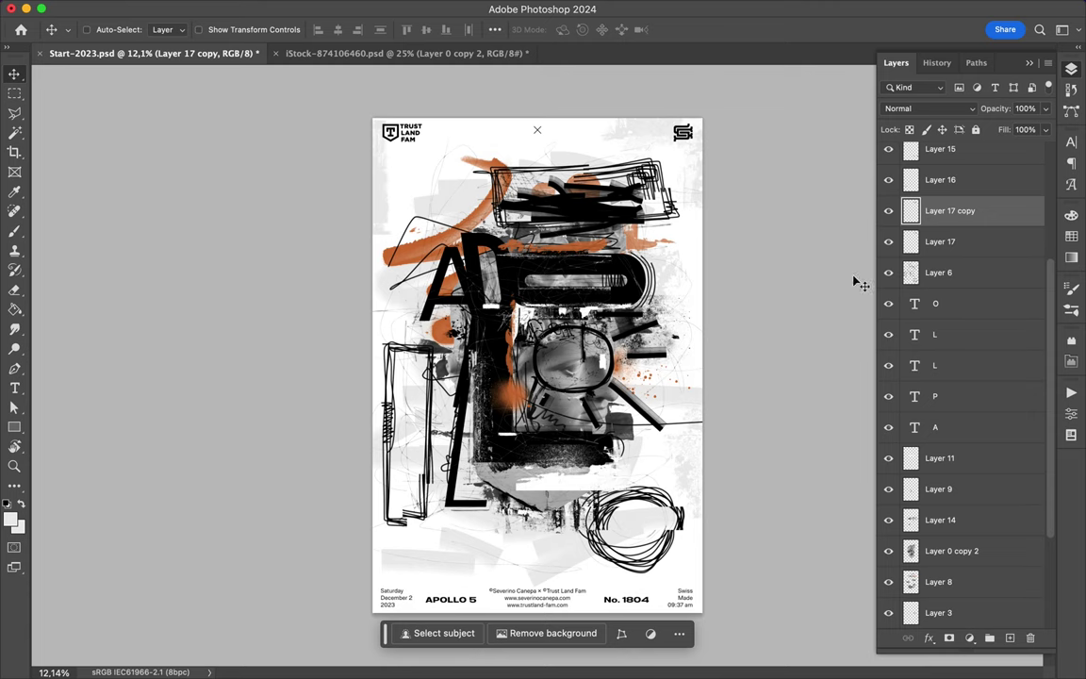
Save the poster as Start-2023.psd.
key("ctrl+s")
left_click(764, 8)
left_click(726, 44)
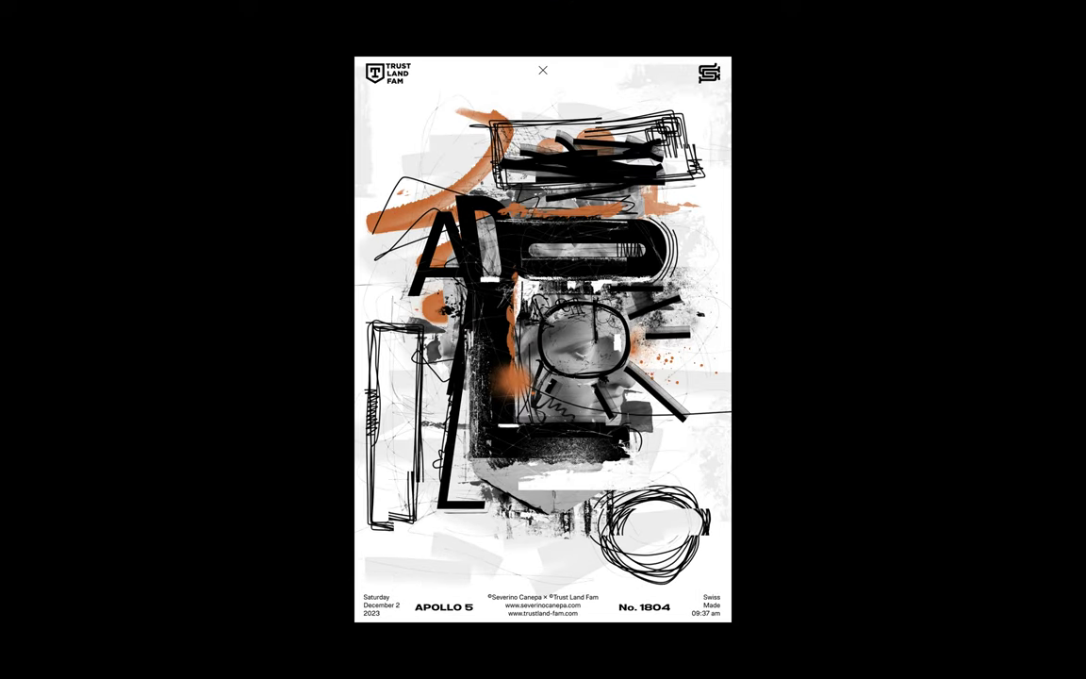